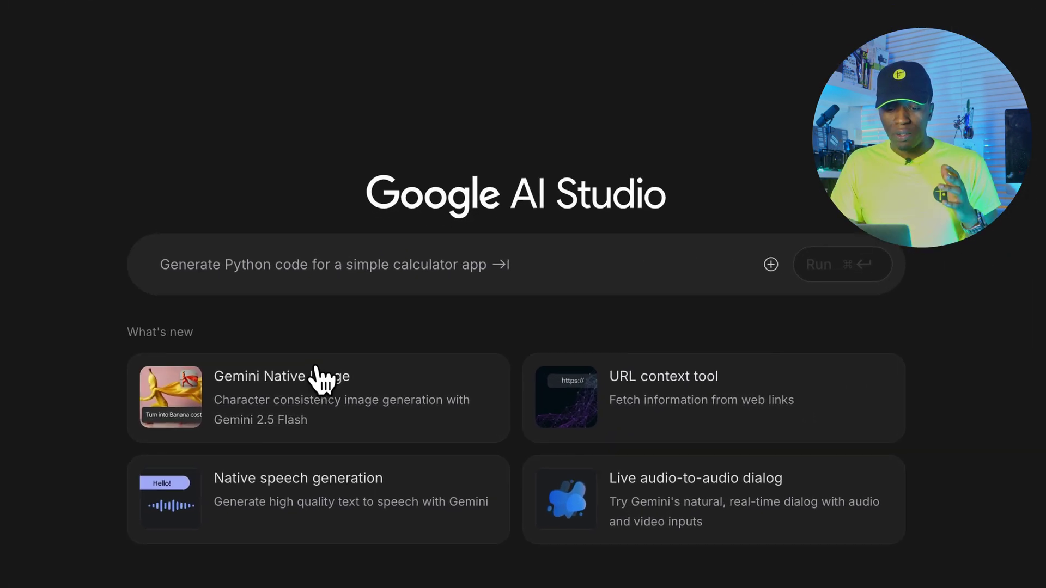
Start the Gemini native image example and attach Use of AI 2.png, accepting the media terms.
{"action": "left_click", "coordinate": [289, 414]}
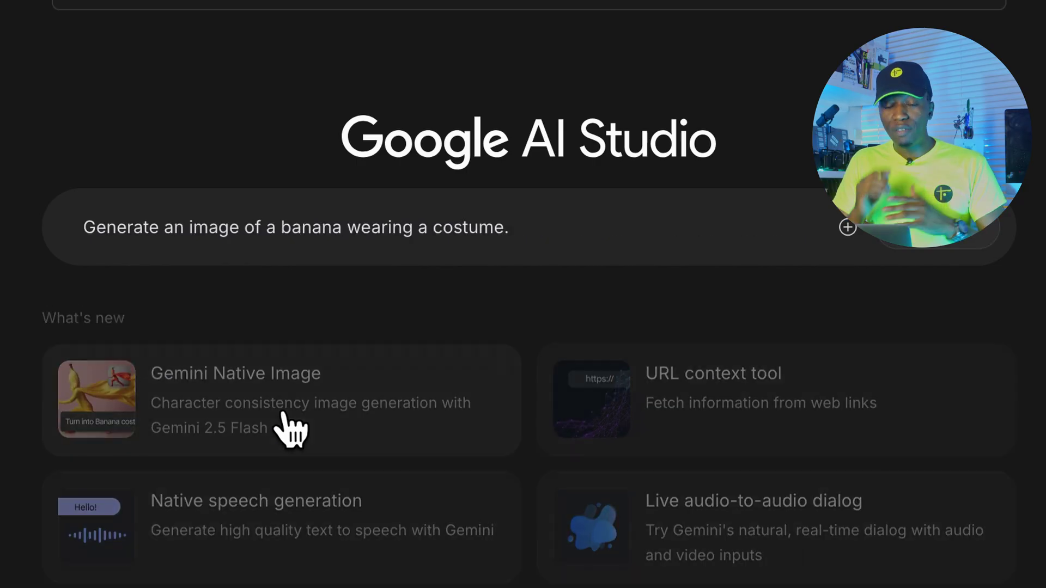
{"action": "left_click", "coordinate": [855, 242]}
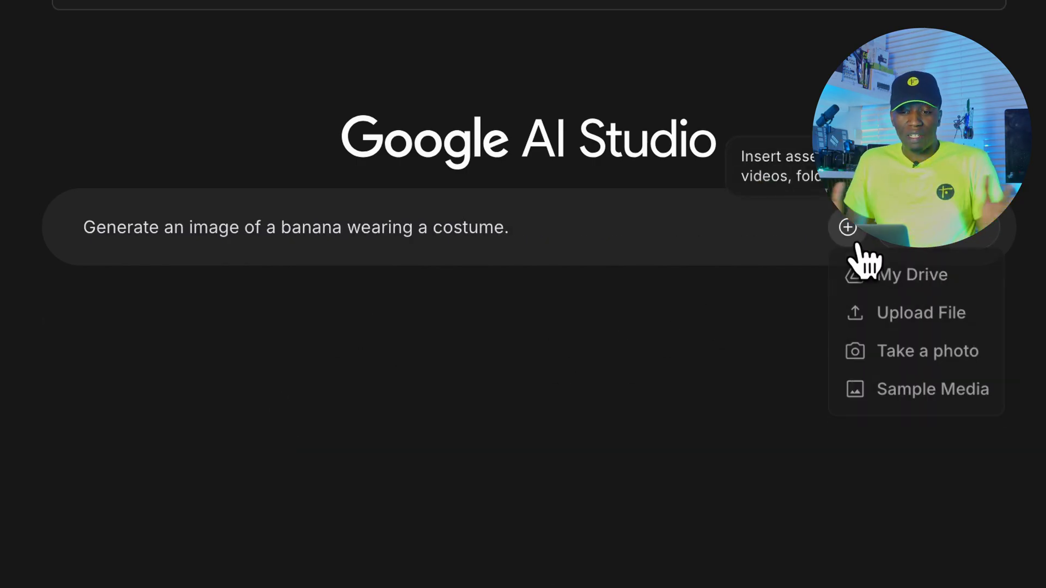
{"action": "left_click", "coordinate": [905, 320]}
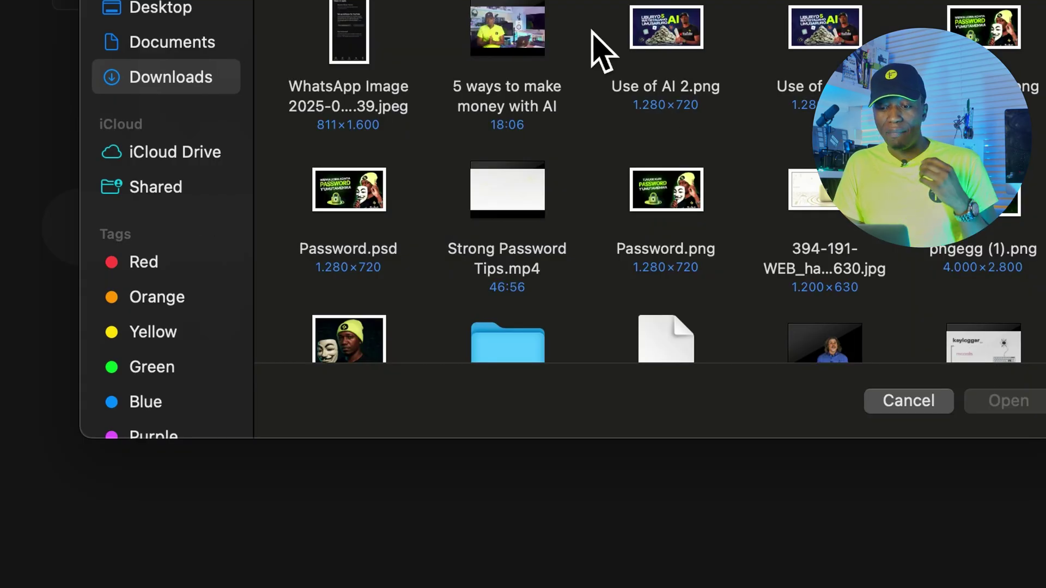
{"action": "left_click", "coordinate": [689, 46]}
{"action": "left_click", "coordinate": [1019, 413]}
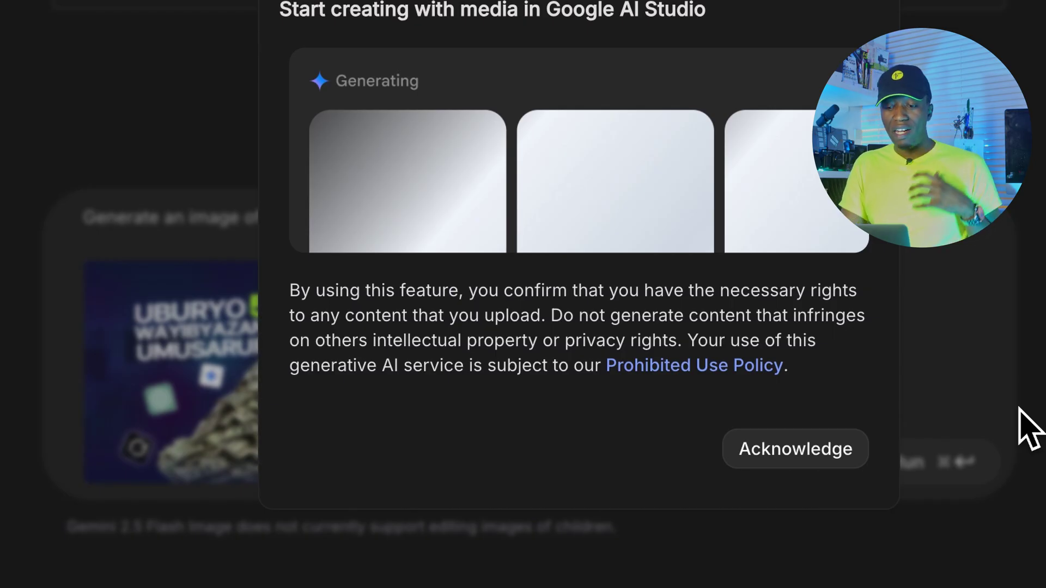
{"action": "left_click", "coordinate": [827, 461]}
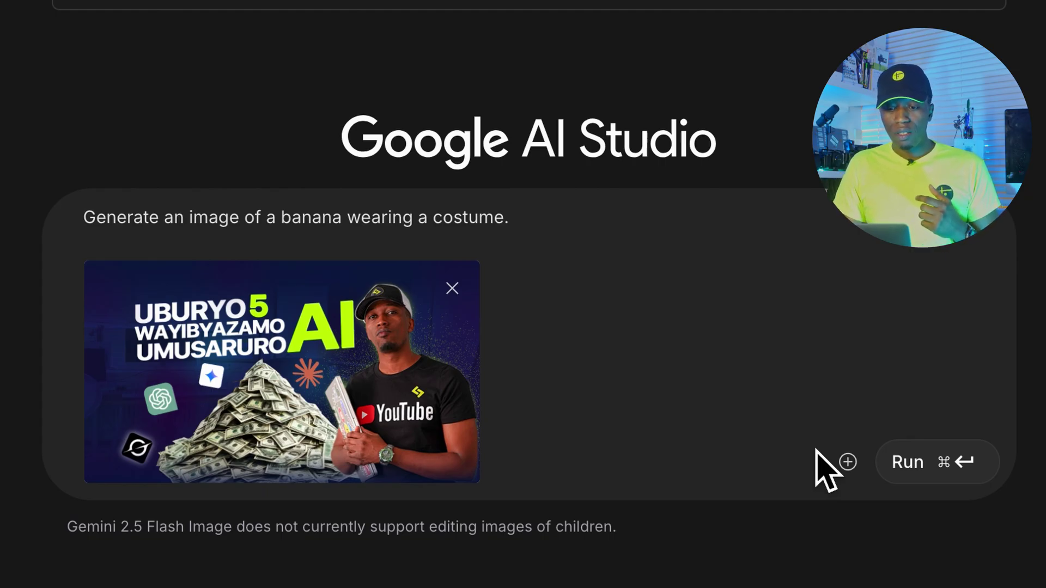
Write the edit prompt: centre the person, add a peeled banana, 3D Photoshop cube logo, new text, grey t-shirt.
{"action": "type", "text": "Put mu"}
{"action": "key", "text": "BackSpace"}
{"action": "key", "text": "BackSpace"}
{"action": "type", "text": "the"}
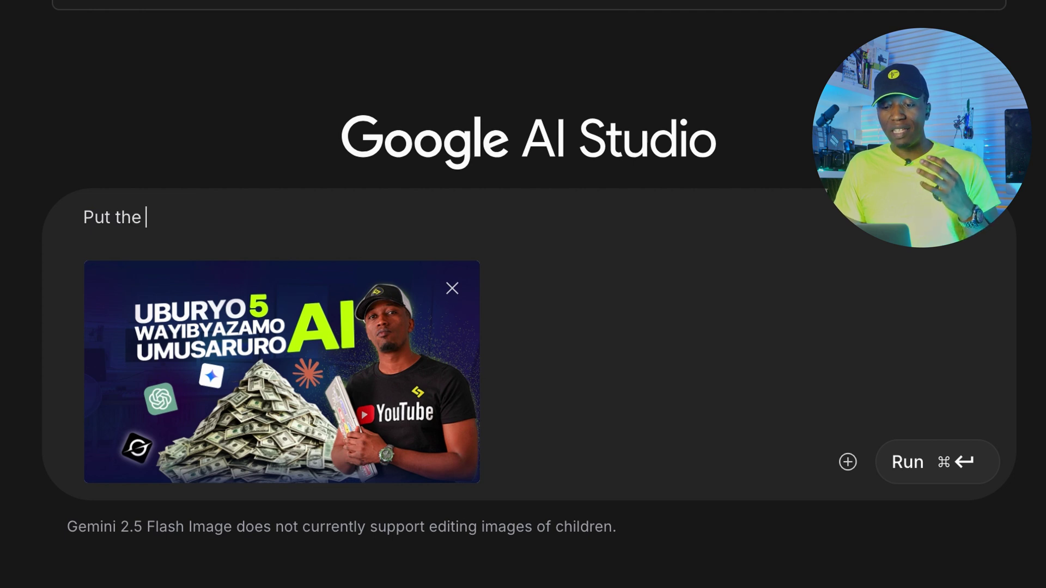
{"action": "type", "text": " person in the center and change text"}
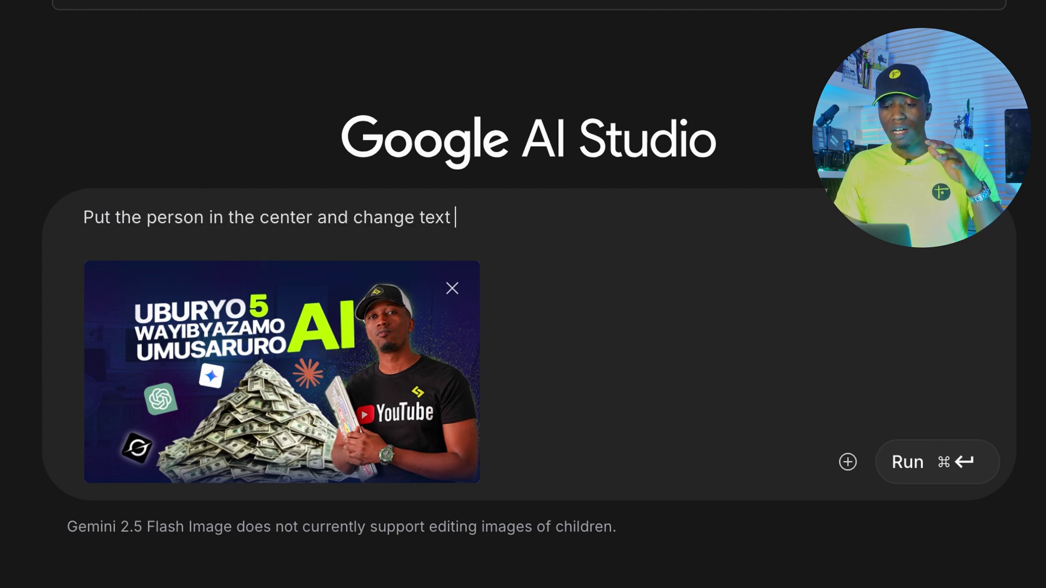
{"action": "key", "text": "BackSpace"}
{"action": "key", "text": "BackSpace"}
{"action": "key", "text": "BackSpace"}
{"action": "type", "text": "showing a peeled"}
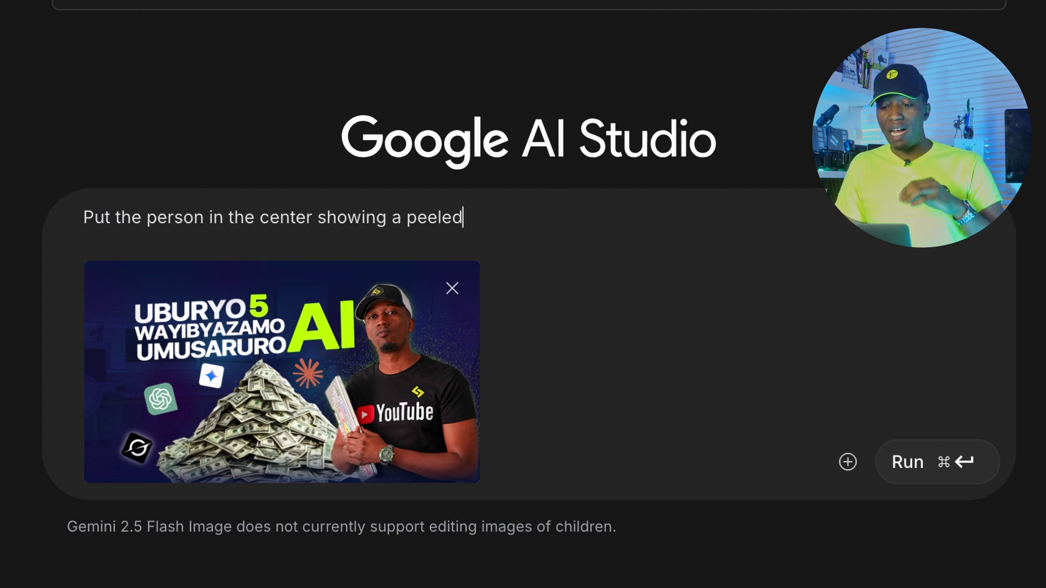
{"action": "type", "text": " banana and add "}
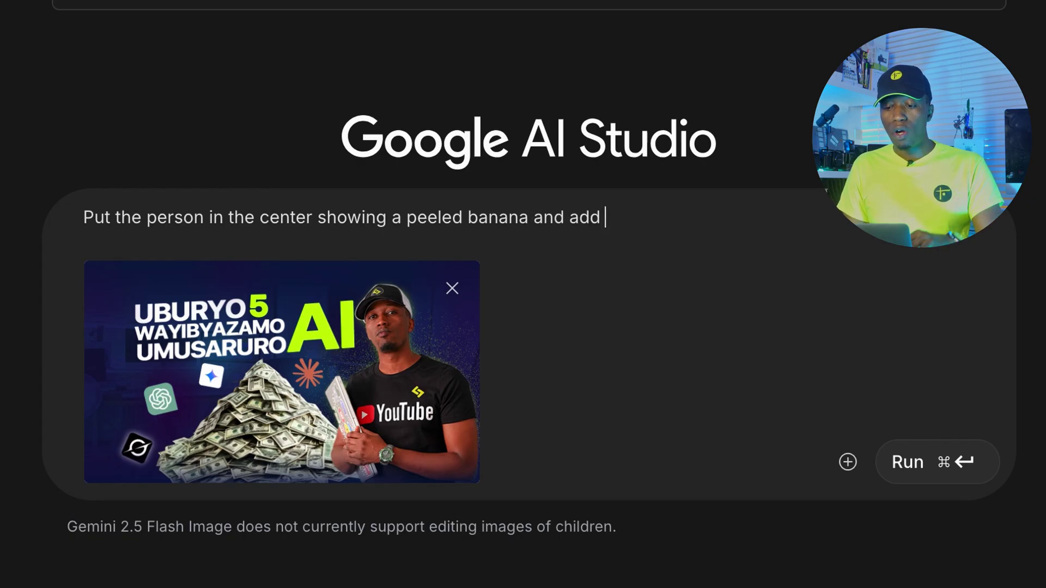
{"action": "type", "text": "3D cubic logo"}
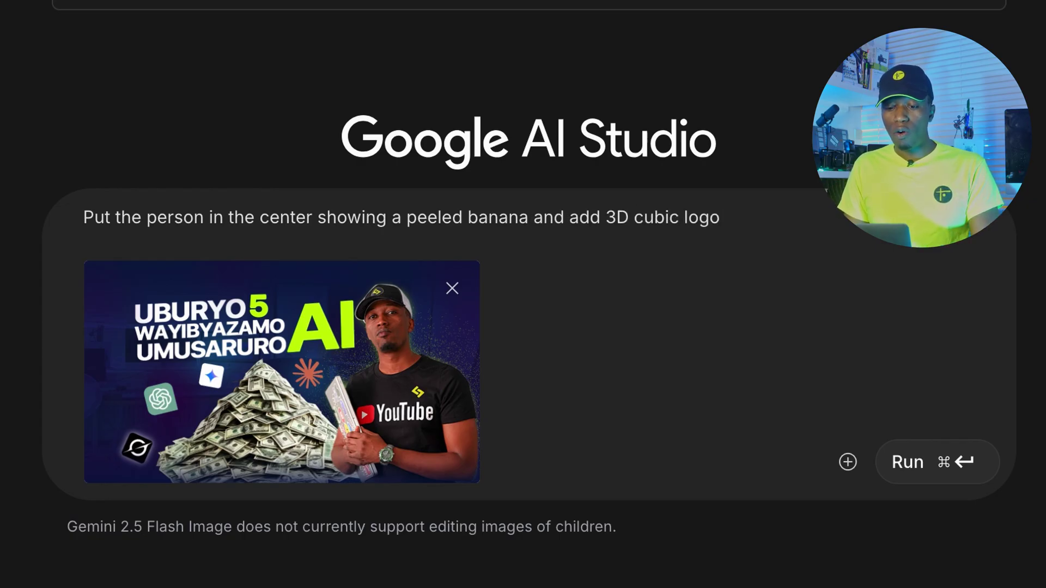
{"action": "type", "text": " photoshop on on side and change the text to Fo"}
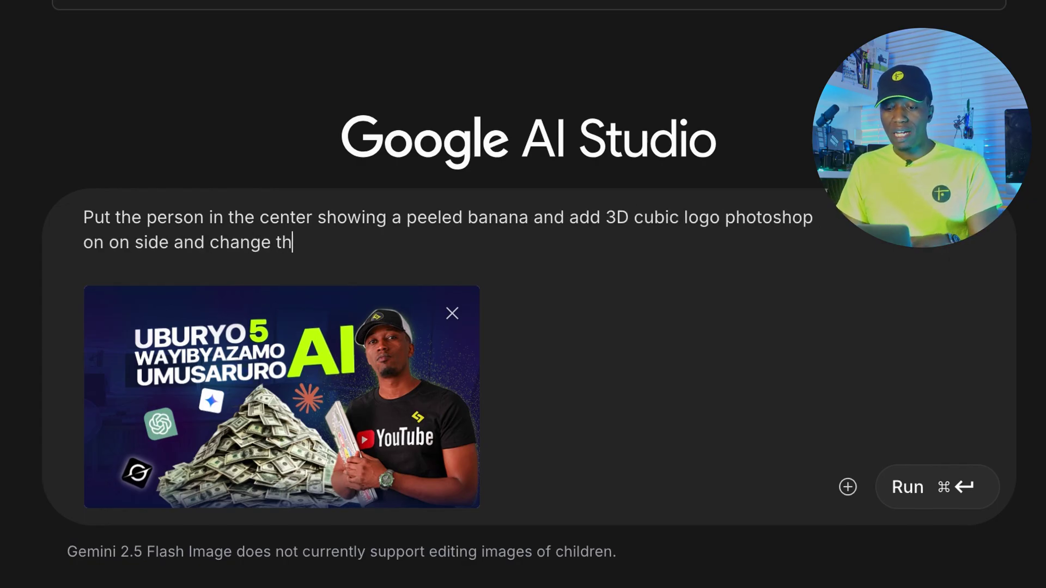
{"action": "type", "text": "rget Photosho"}
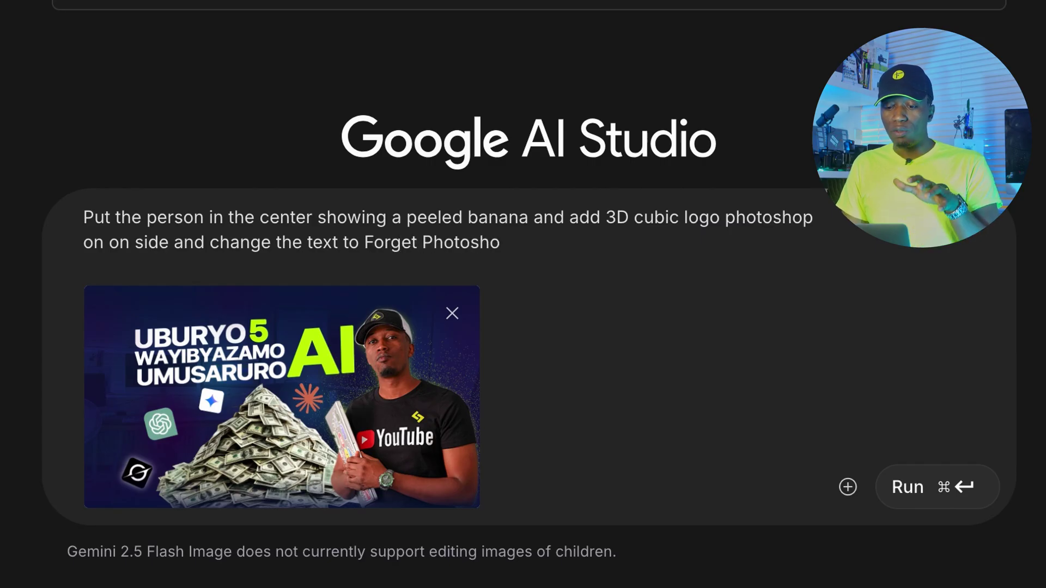
{"action": "type", "text": " use Nano Banana"}
{"action": "key", "text": "Return"}
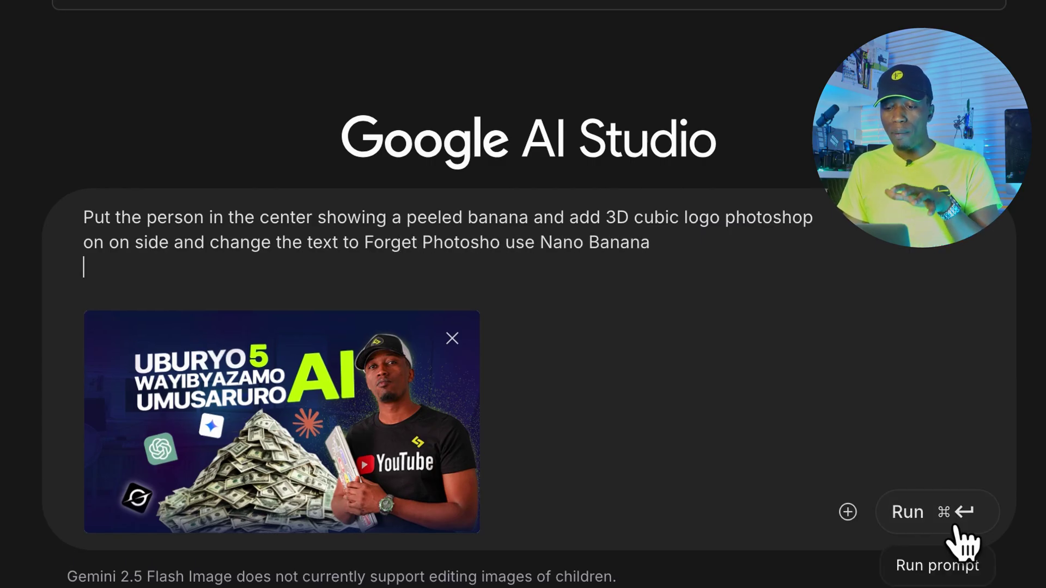
{"action": "key", "text": "BackSpace"}
{"action": "type", "text": ". Change my t-short"}
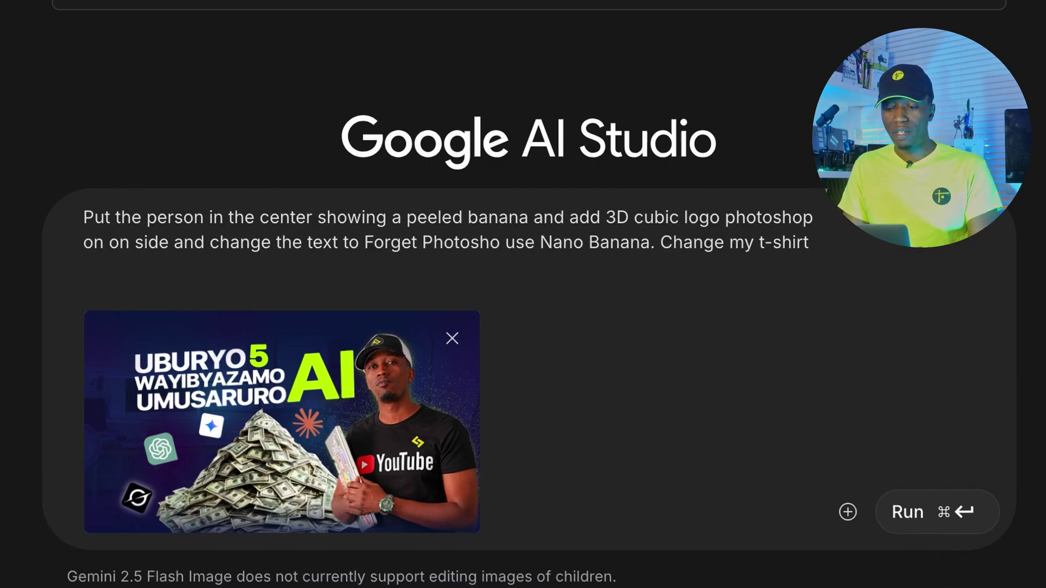
{"action": "type", "text": " togray"}
Run the edit prompt on Use of AI 2.png to generate the 'FORGET PHOTOSHOP USE NANO BANANA' thumbnail.
{"action": "left_click", "coordinate": [931, 553]}
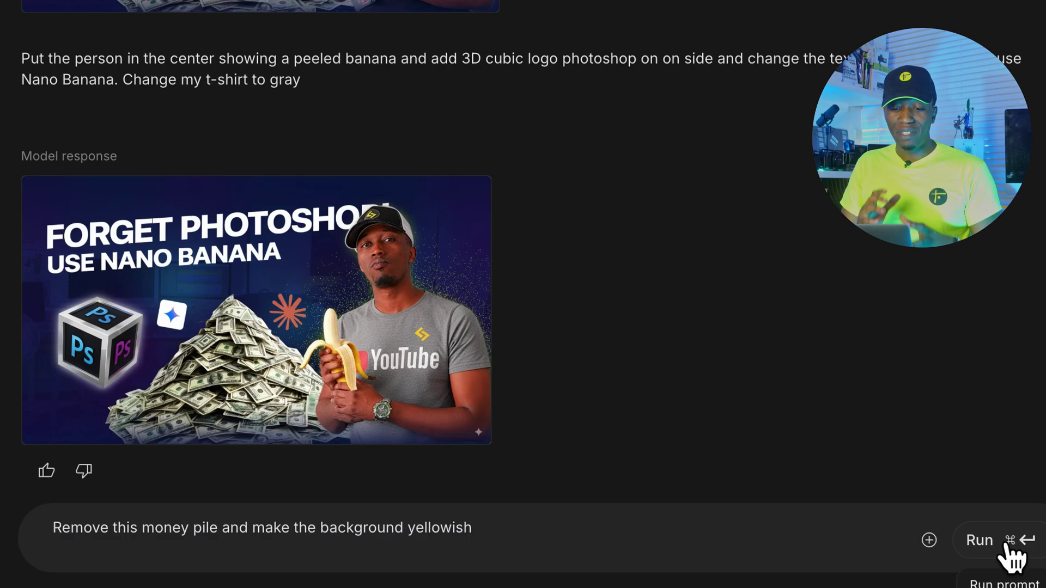
{"action": "left_click", "coordinate": [1005, 545]}
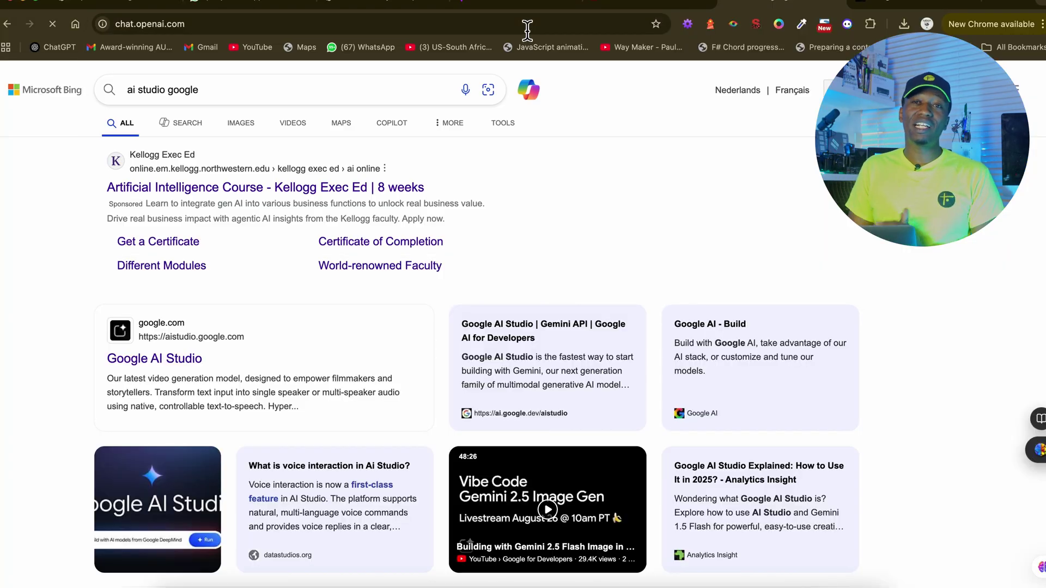
Go to chatgpt.com and attach Use of AI 2.png to a new message.
{"action": "key", "text": "Return"}
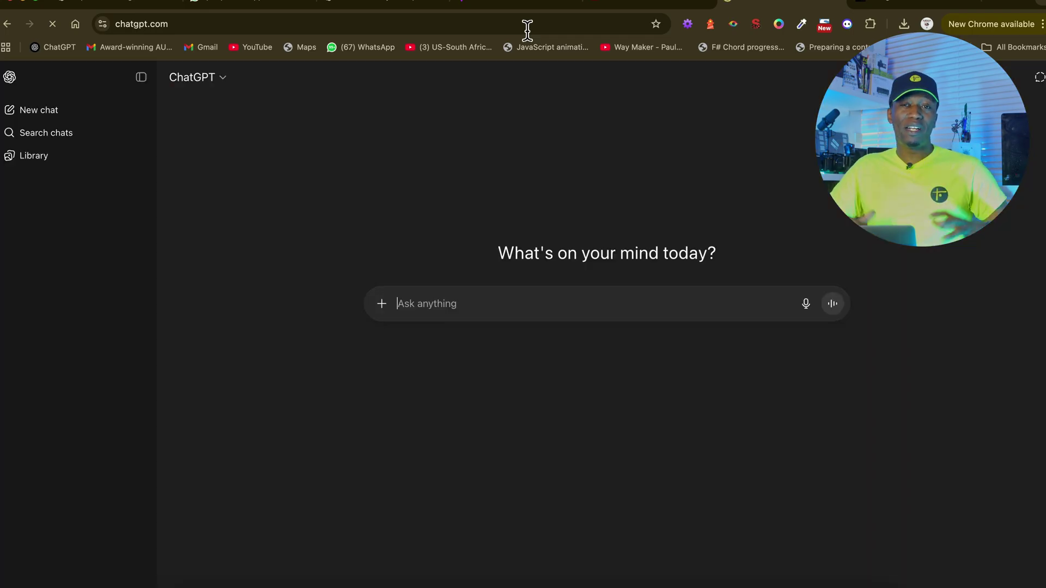
{"action": "left_click", "coordinate": [381, 305]}
{"action": "left_click", "coordinate": [396, 333]}
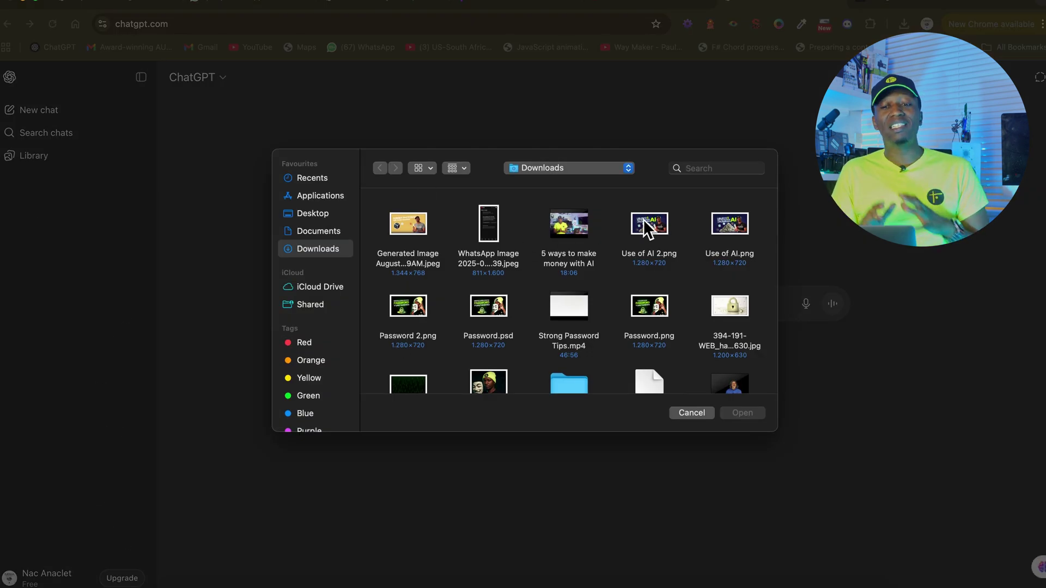
{"action": "left_click", "coordinate": [645, 220]}
{"action": "left_click", "coordinate": [741, 413]}
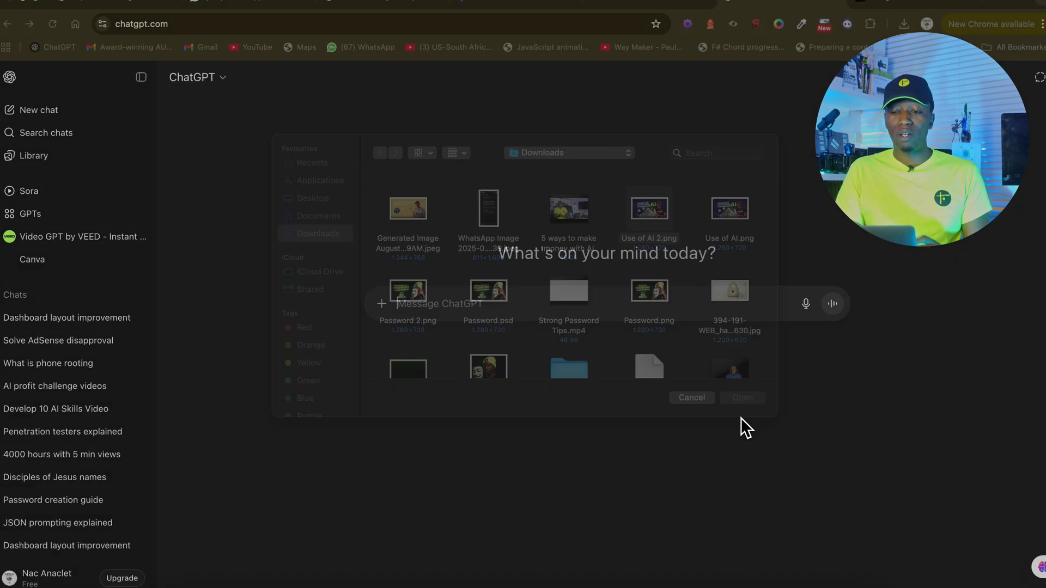
Copy the thumbnail-edit prompt from Google AI Studio and paste it into ChatGPT's message box.
{"action": "left_click", "coordinate": [896, 4]}
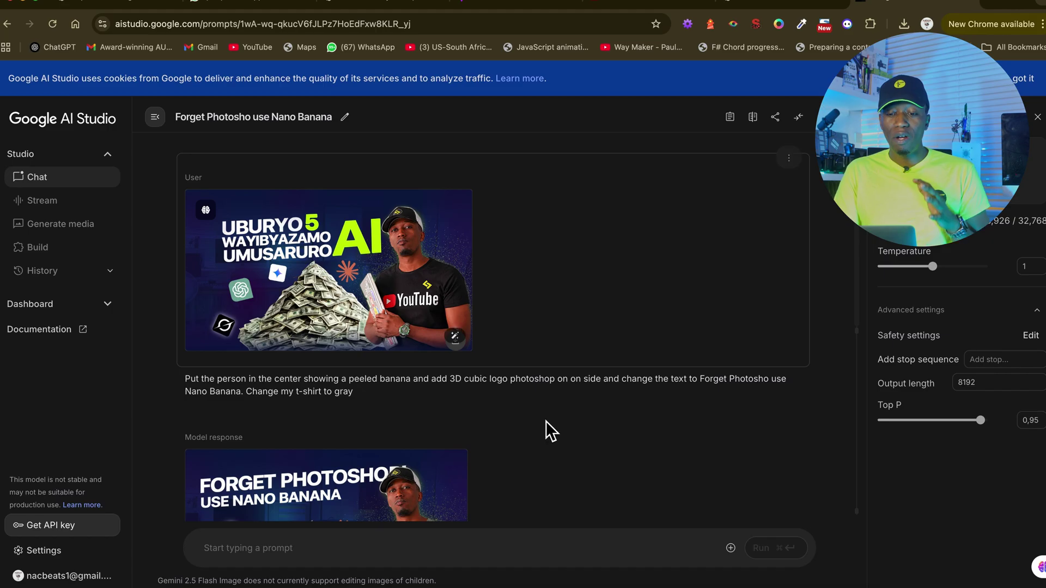
{"action": "mouse_move", "coordinate": [363, 392]}
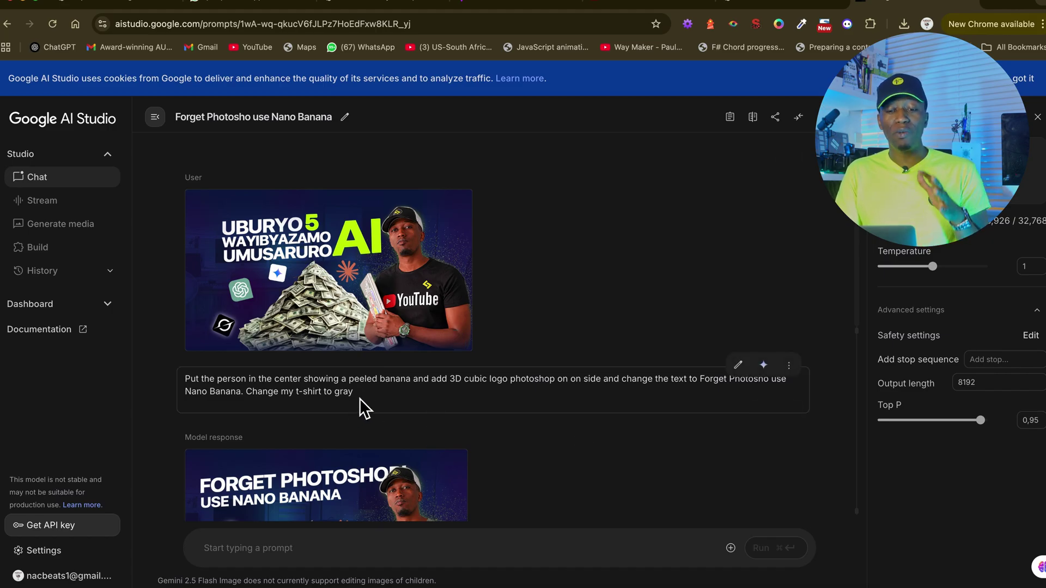
{"action": "left_click_drag", "start_coordinate": [353, 394], "coordinate": [180, 377]}
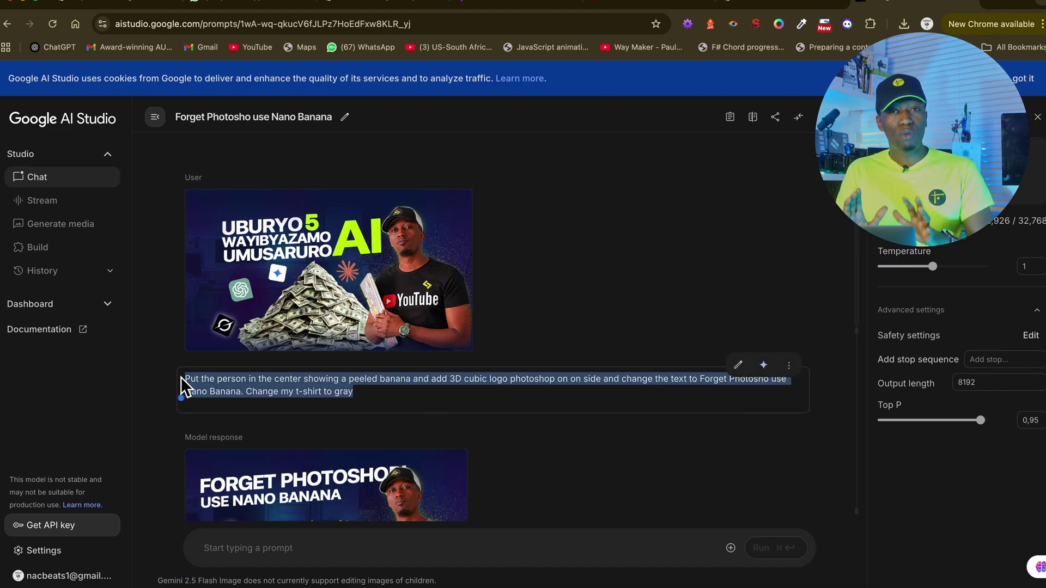
{"action": "left_click", "coordinate": [761, 4]}
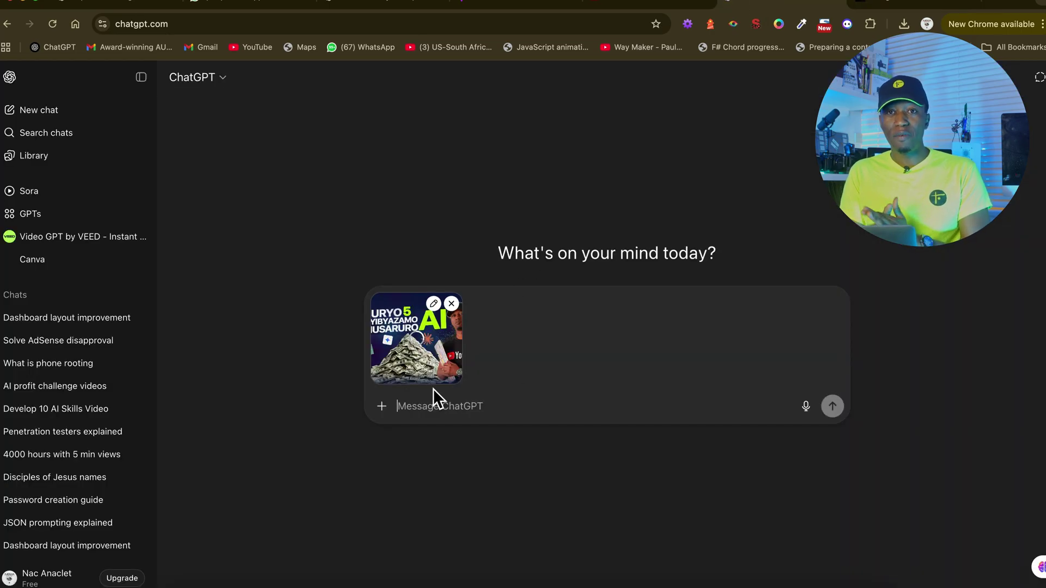
{"action": "type", "text": "Put the person in the center showing a peeled banana and add 3D cubic logo photoshop on on side and change the text to Forget Photosho use Nano Banana. Change my t-shirt to gray"}
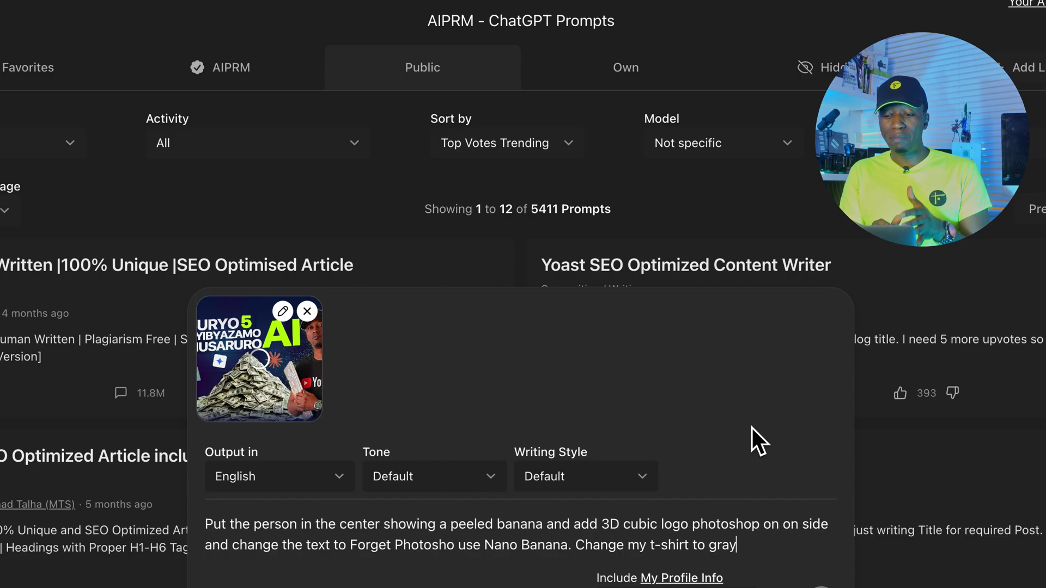
Send the image and prompt to ChatGPT and scroll down to its regenerated NANO BANANA thumbnail.
{"action": "key", "text": "Return"}
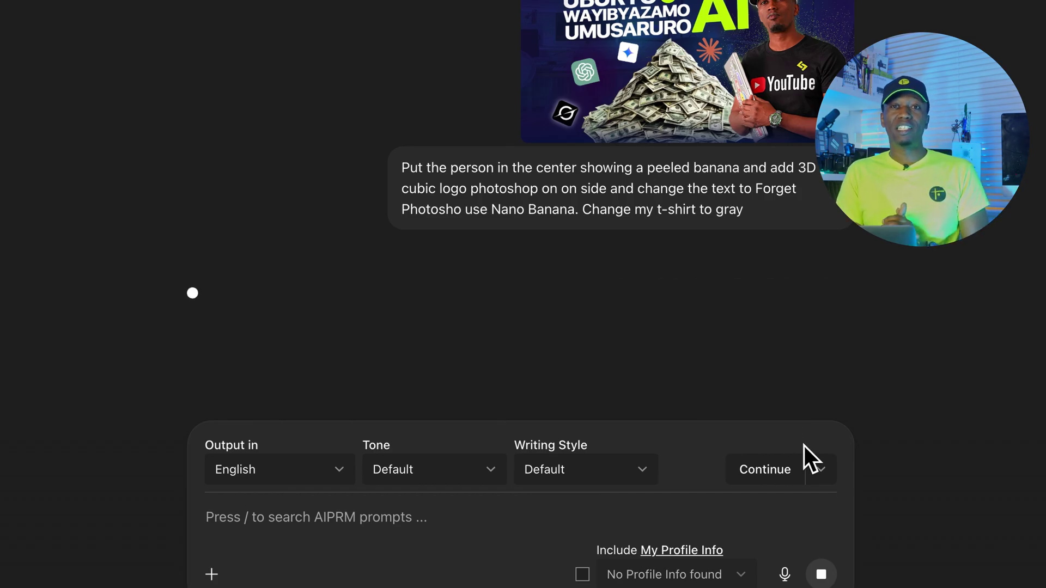
{"action": "scroll", "coordinate": [787, 307], "scroll_direction": "down", "scroll_amount": 5}
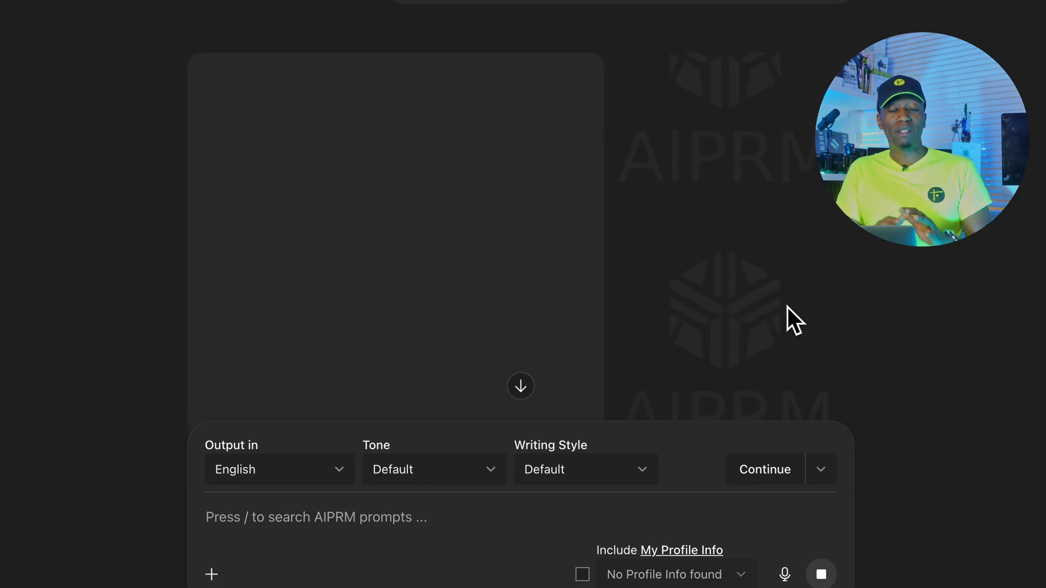
{"action": "scroll", "coordinate": [788, 307], "scroll_direction": "down", "scroll_amount": 3}
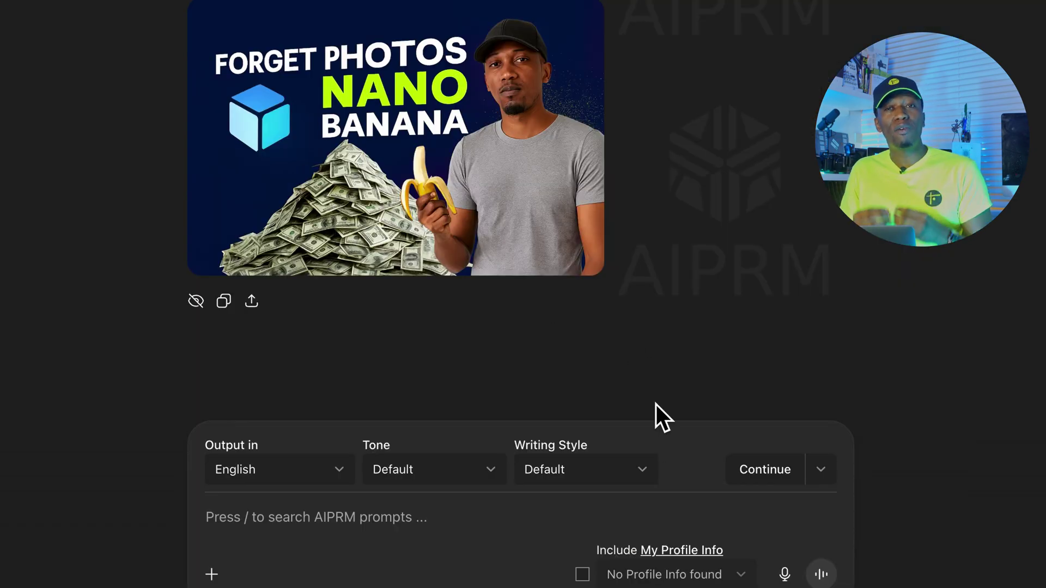
{"action": "mouse_move", "coordinate": [396, 139]}
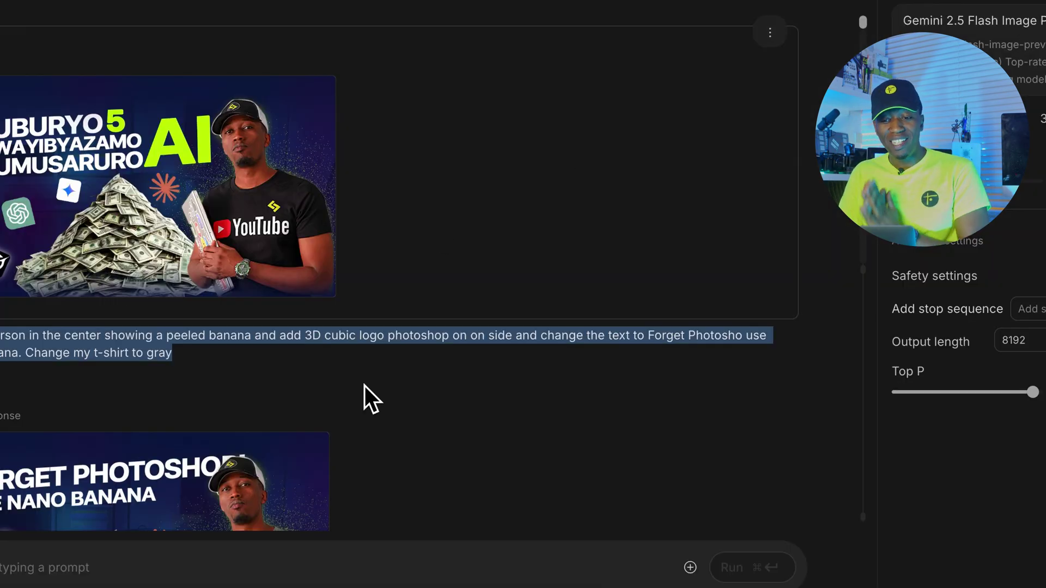
{"action": "scroll", "coordinate": [364, 386], "scroll_direction": "down", "scroll_amount": 5}
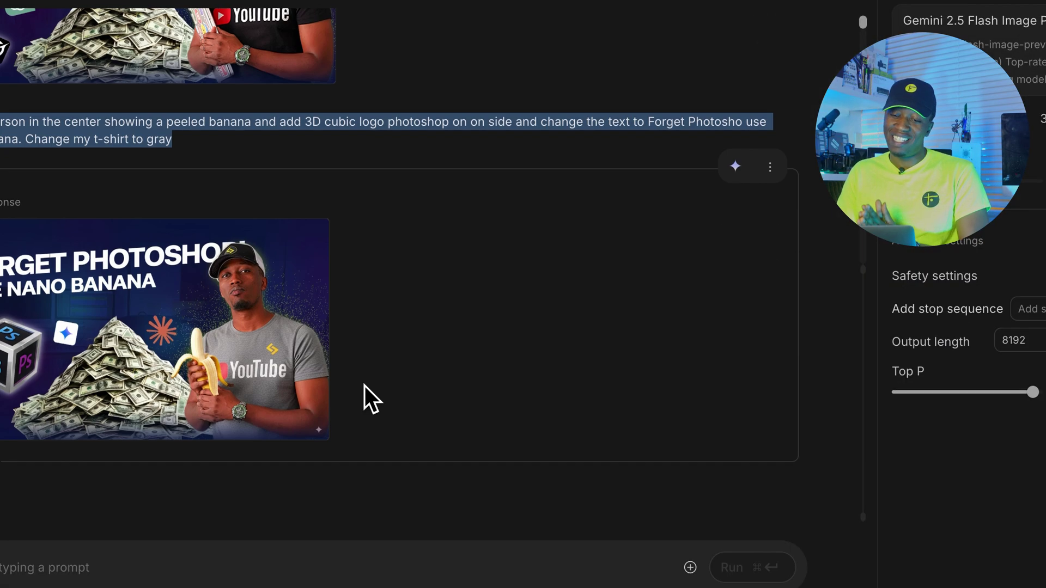
{"action": "scroll", "coordinate": [364, 385], "scroll_direction": "down", "scroll_amount": 3}
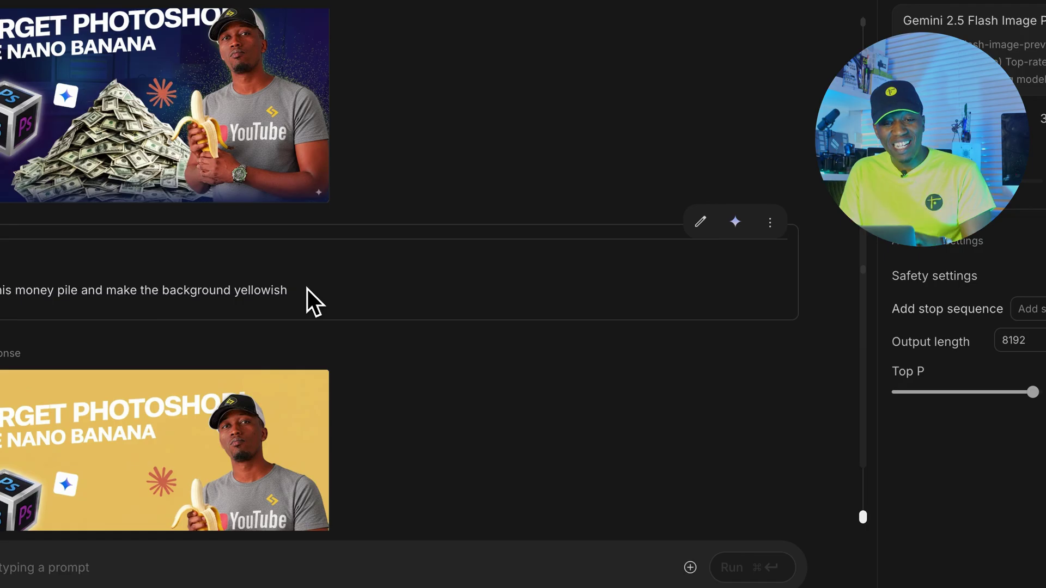
{"action": "mouse_move", "coordinate": [307, 288]}
{"action": "left_mouse_down"}
{"action": "mouse_move", "coordinate": [60, 273]}
{"action": "mouse_move", "coordinate": [1, 288]}
{"action": "left_mouse_up"}
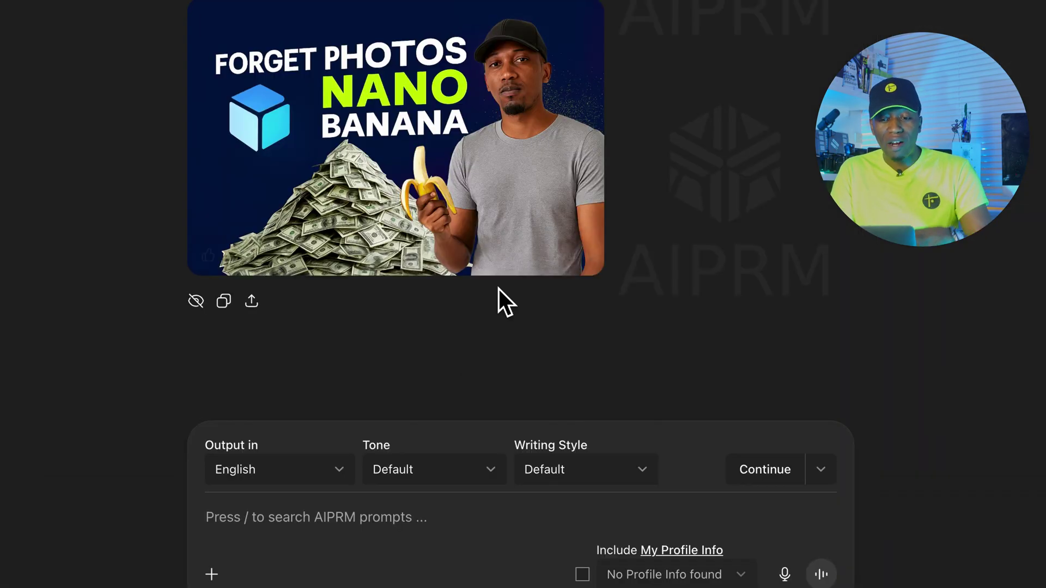
Send ChatGPT the request 'Remove this money pile and make the background yellowish'.
{"action": "left_click", "coordinate": [266, 518]}
{"action": "type", "text": "Remove this money pile and make the background yellowish"}
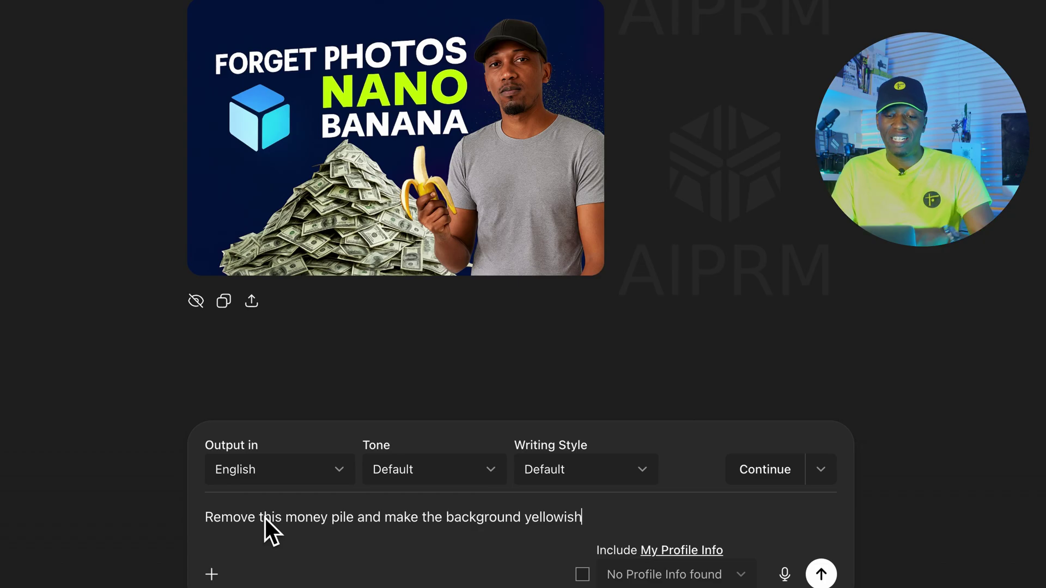
{"action": "left_click", "coordinate": [820, 583]}
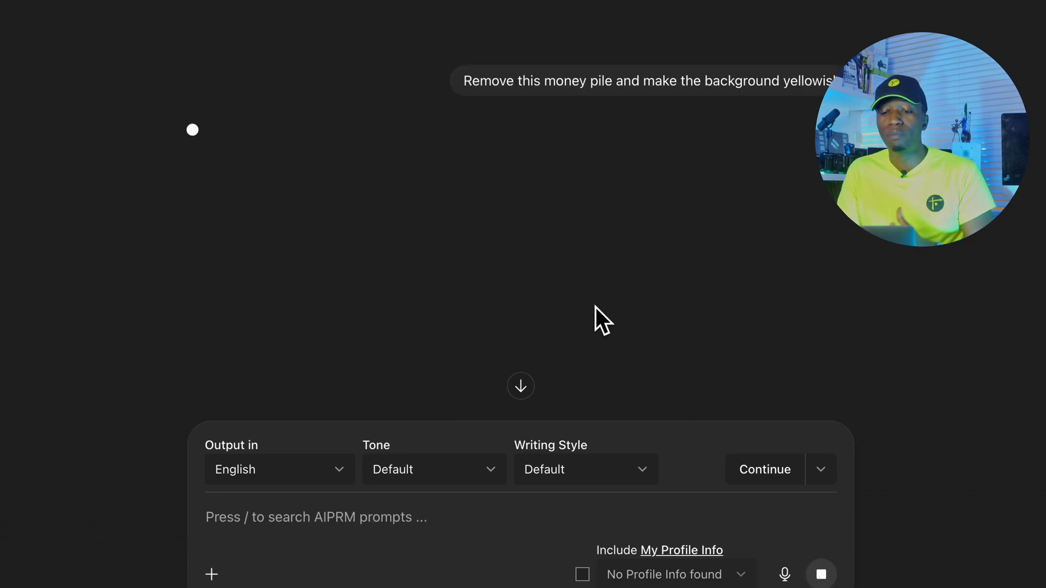
Scroll up through ChatGPT's reply while the yellow-background thumbnail generates.
{"action": "scroll", "coordinate": [596, 307], "scroll_direction": "up", "scroll_amount": 5}
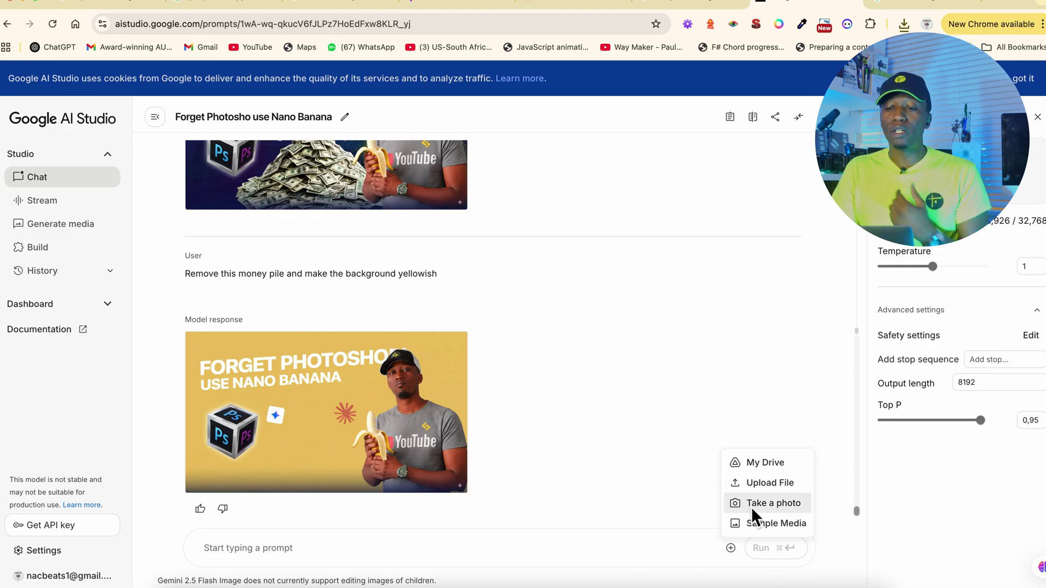
Attach the robot photo Ameca-NR-3-scaled.jpg in Google AI Studio.
{"action": "left_click", "coordinate": [751, 488]}
{"action": "left_click", "coordinate": [408, 225]}
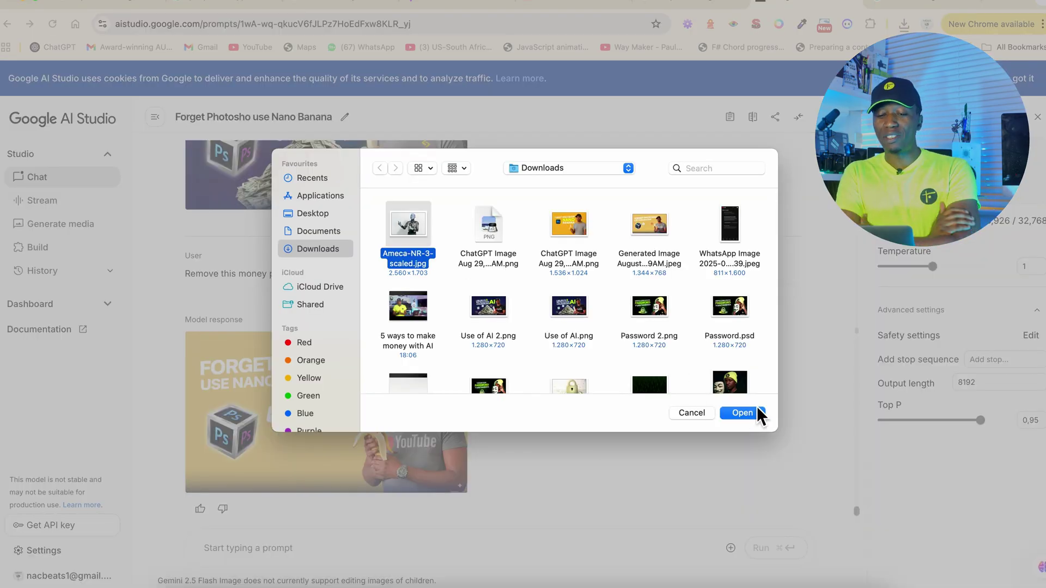
{"action": "left_click", "coordinate": [754, 413]}
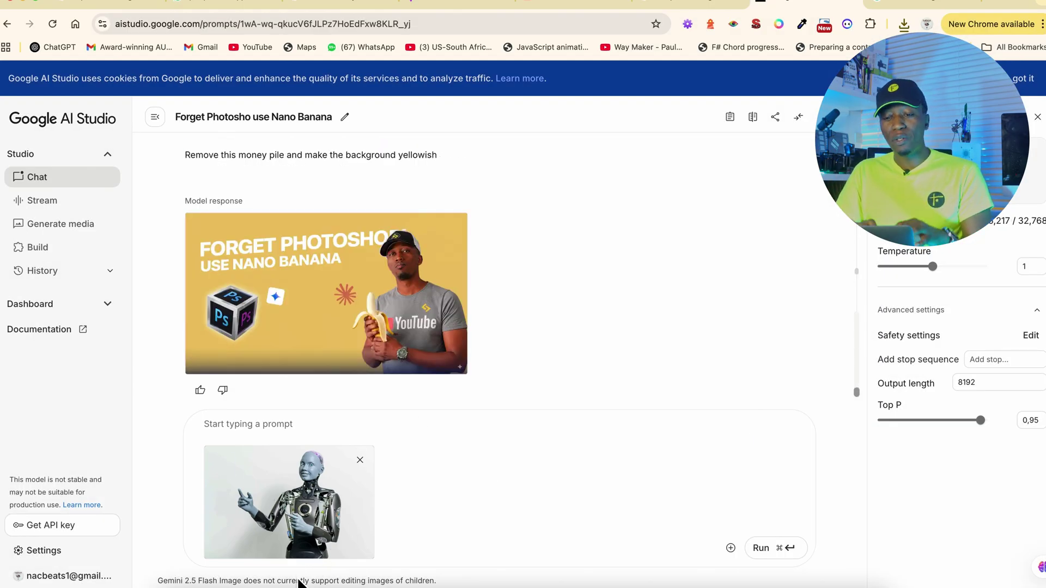
Write the prompt to put the robot on the thumbnail's left side pointing at me, dropping 'Can you'.
{"action": "left_click", "coordinate": [271, 429]}
{"action": "type", "text": "Ca"}
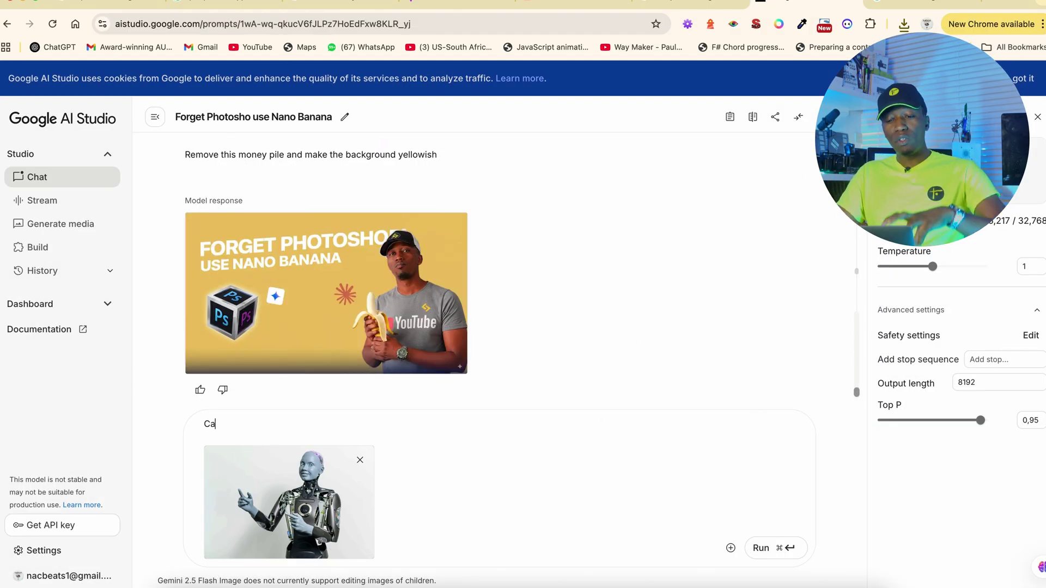
{"action": "type", "text": "n you put this rob"}
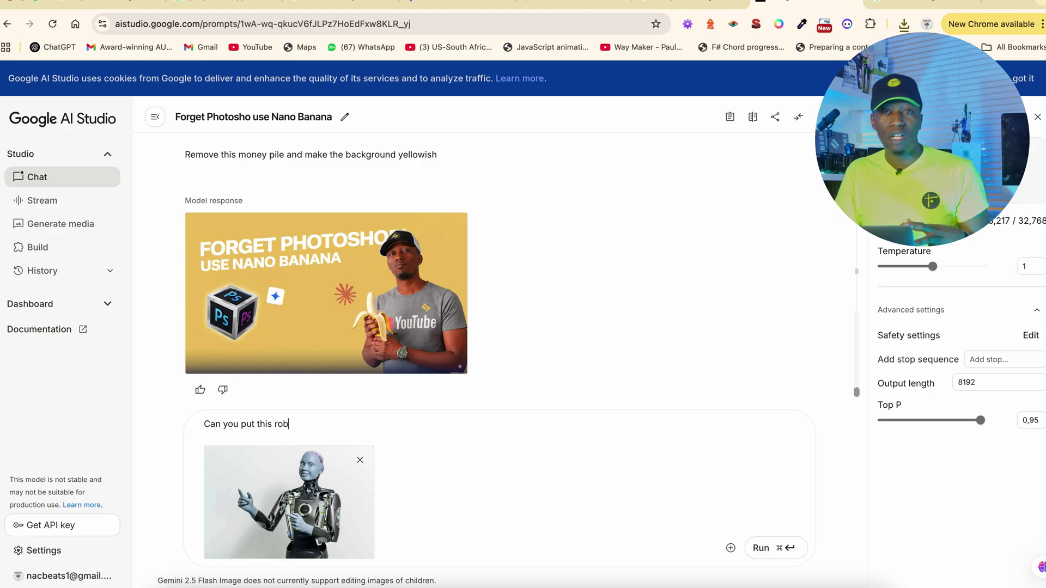
{"action": "type", "text": "ot o the left side"}
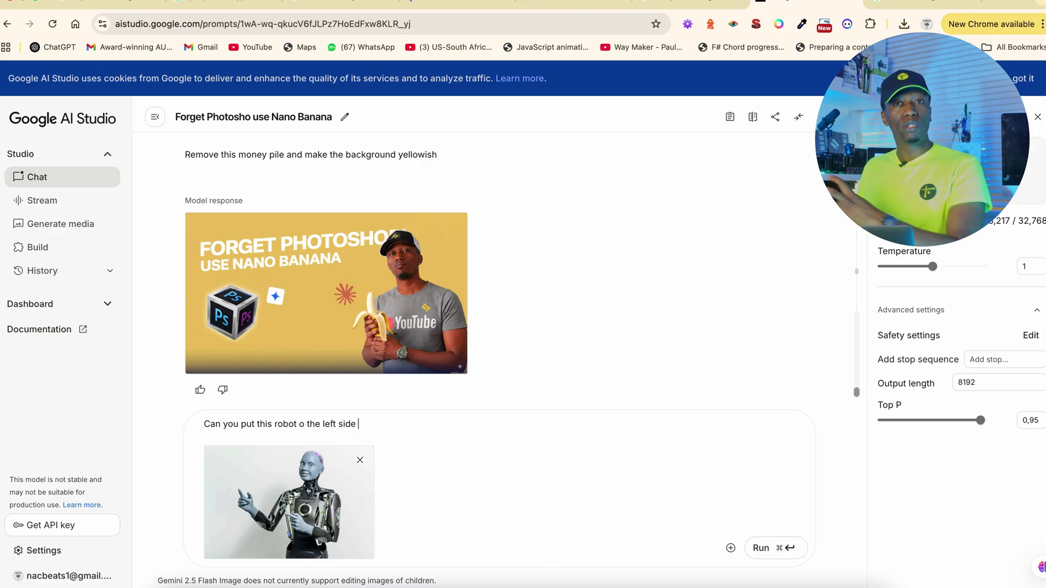
{"action": "type", "text": " of the above"}
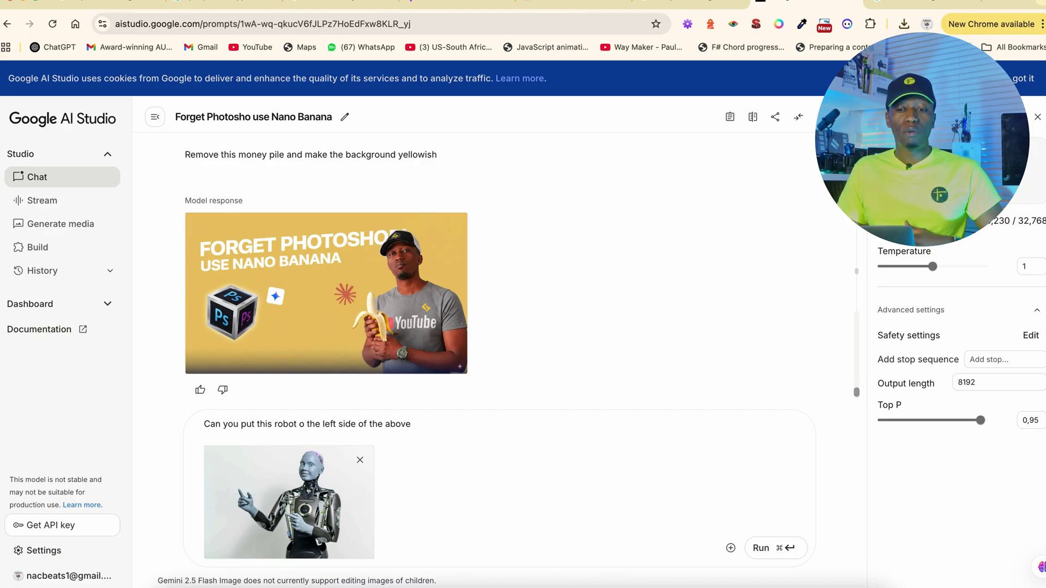
{"action": "type", "text": " made thumbnail"}
{"action": "type", "text": " poin"}
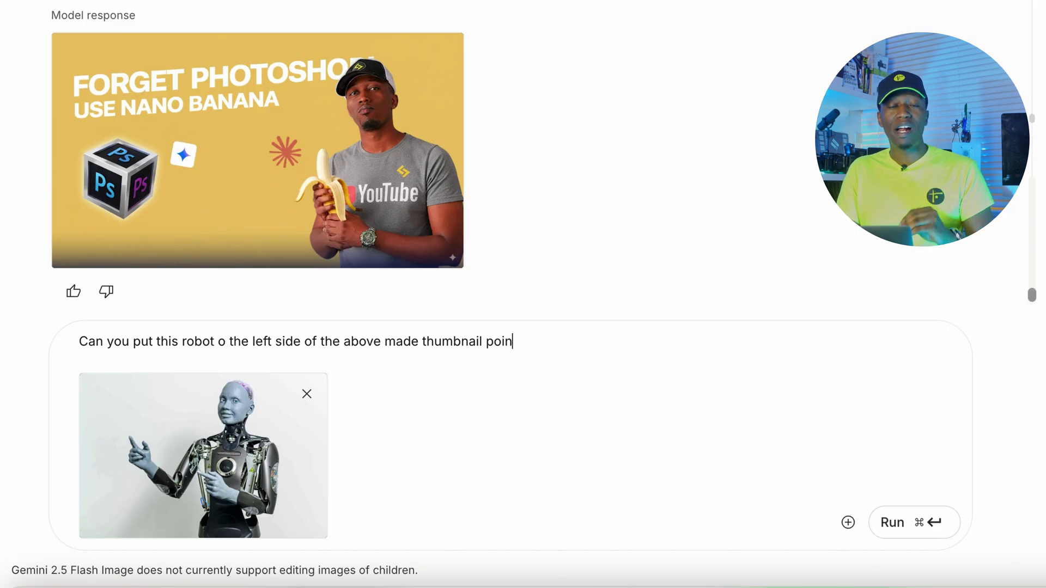
{"action": "type", "text": "ting"}
{"action": "key", "text": "BackSpace"}
{"action": "key", "text": "BackSpace"}
{"action": "type", "text": "ing at me"}
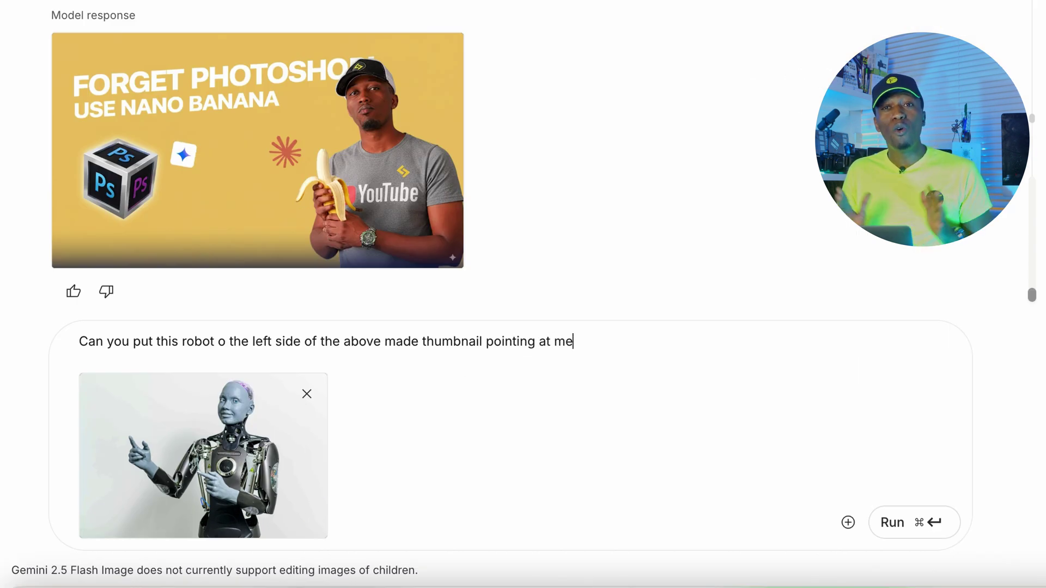
{"action": "double_click", "coordinate": [119, 343]}
{"action": "left_click", "coordinate": [80, 342], "text": "shift"}
{"action": "key", "text": "BackSpace"}
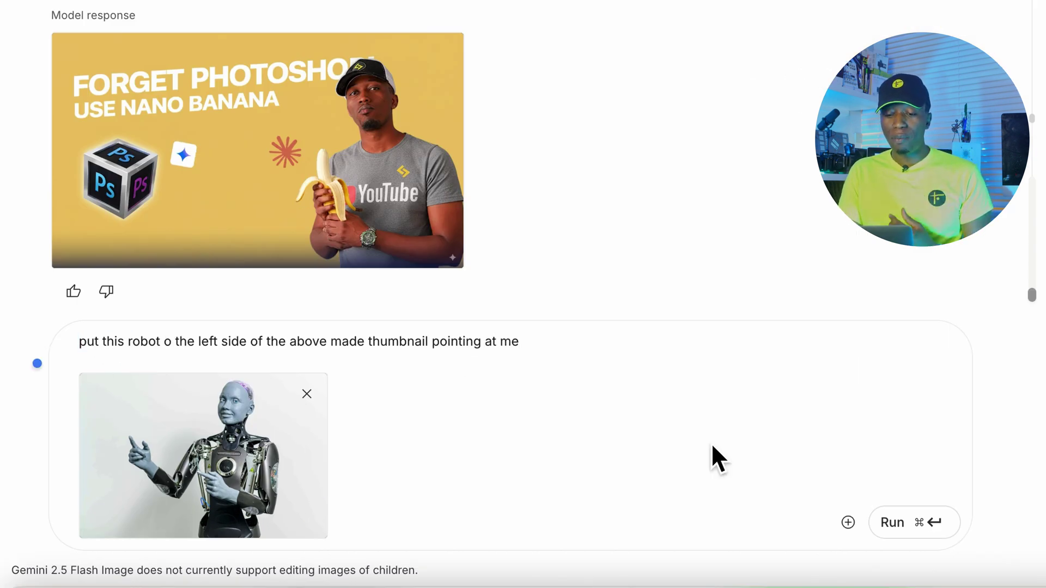
Run the robot placement request to produce the thumbnail with the robot pointing at the presenter.
{"action": "left_click", "coordinate": [905, 526]}
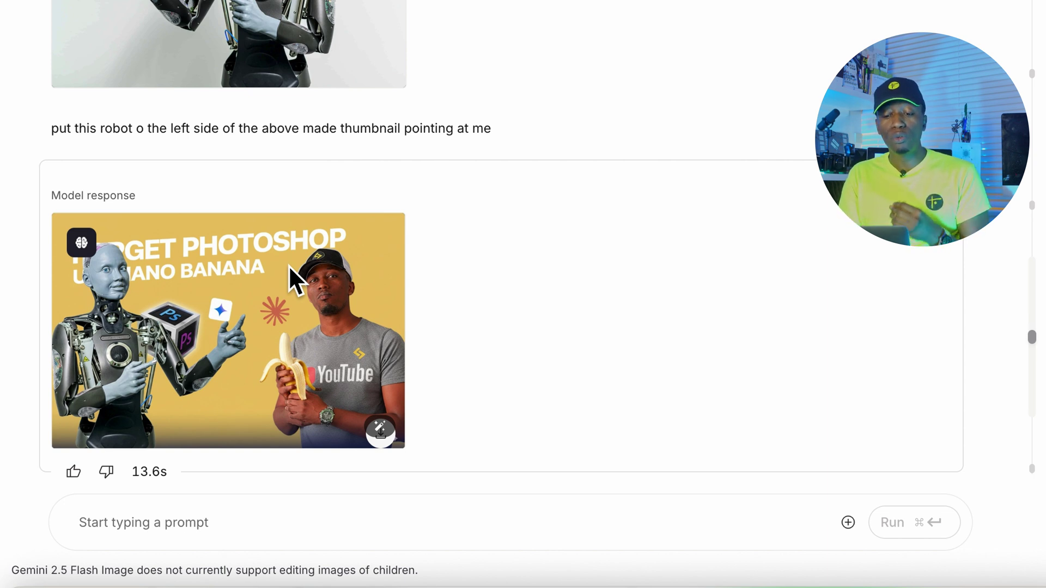
Ask to remove the background text and add a Manhattan city background.
{"action": "type", "text": "Remove the text in the background add a"}
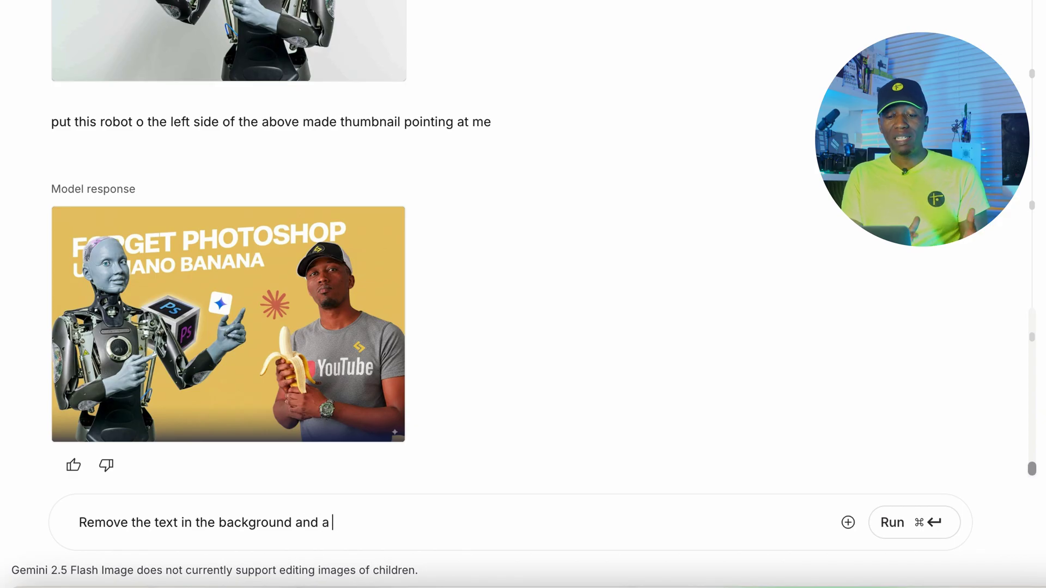
{"action": "type", "text": "dd a manhatta c"}
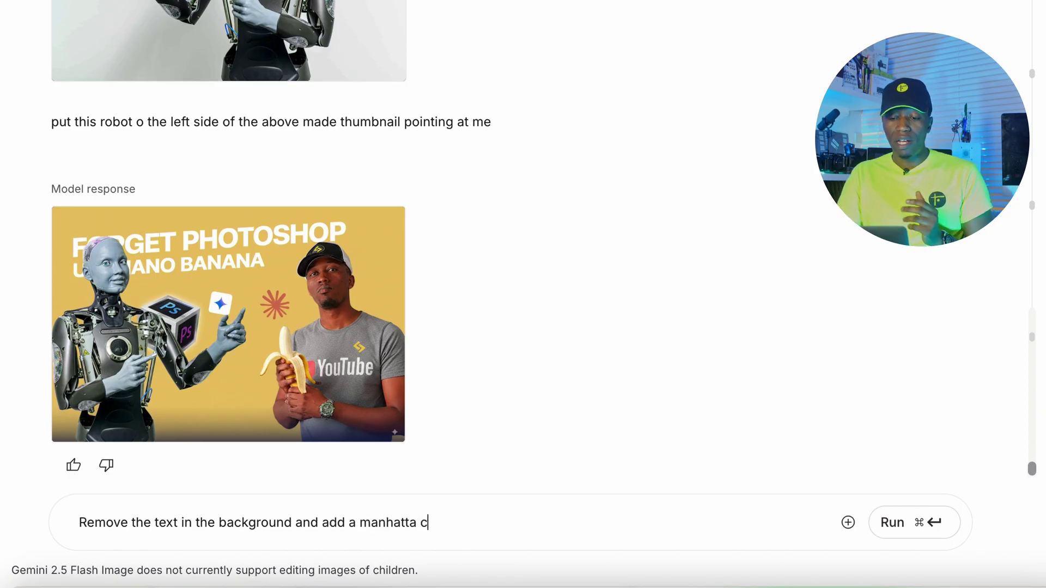
{"action": "type", "text": "ity background"}
{"action": "key", "text": "shift+Return"}
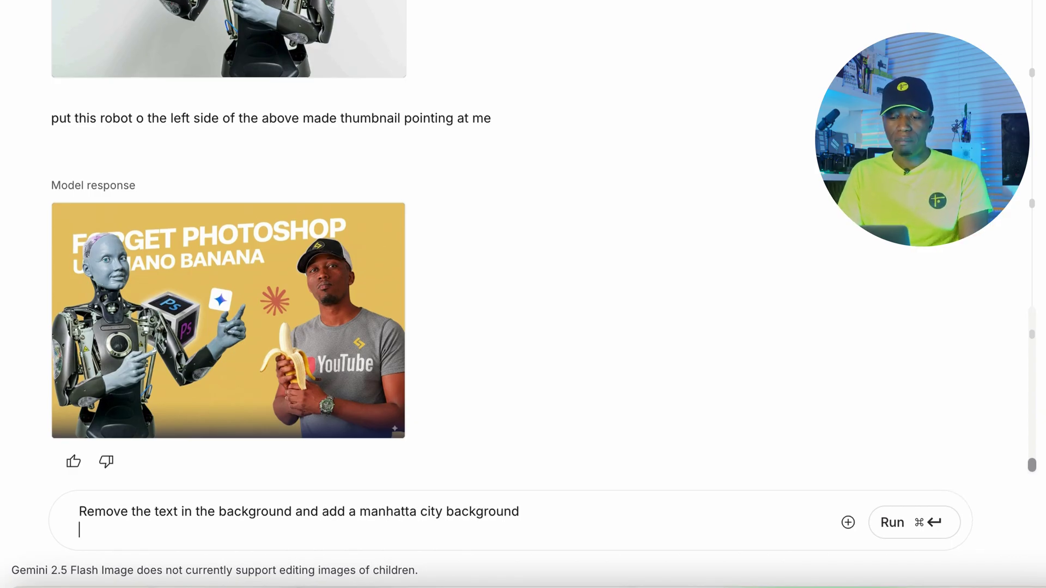
{"action": "left_click", "coordinate": [920, 526]}
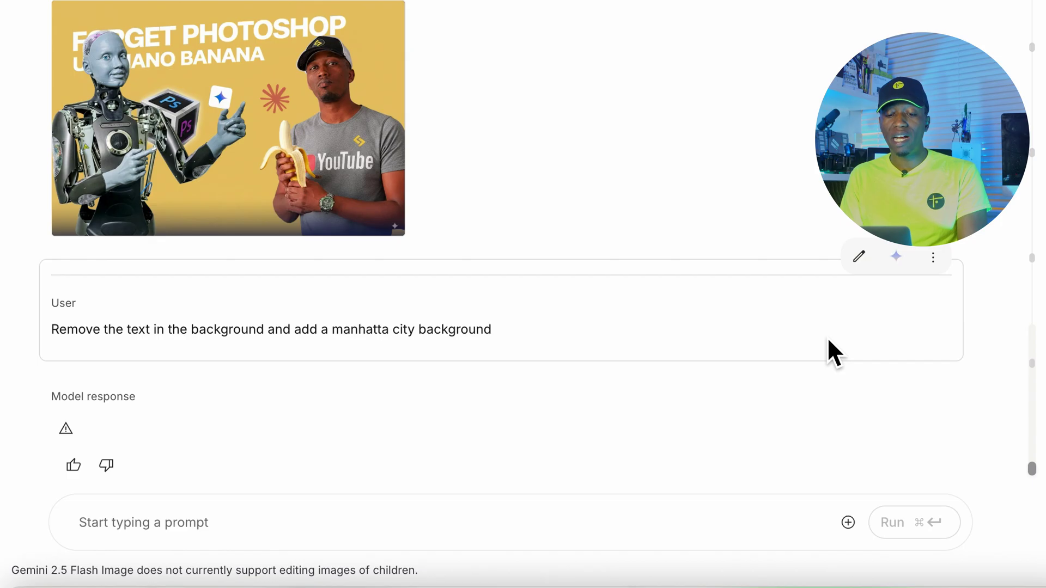
Check the Content blocked notice, then revise the prompt to 'Remove the text in the background and add a city background'.
{"action": "left_click", "coordinate": [67, 429]}
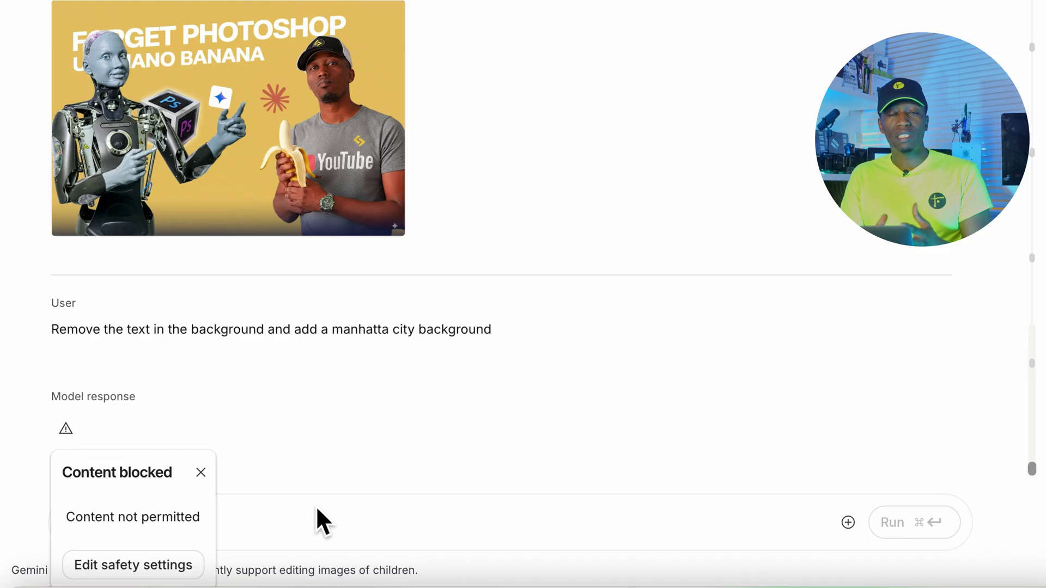
{"action": "left_click", "coordinate": [228, 329]}
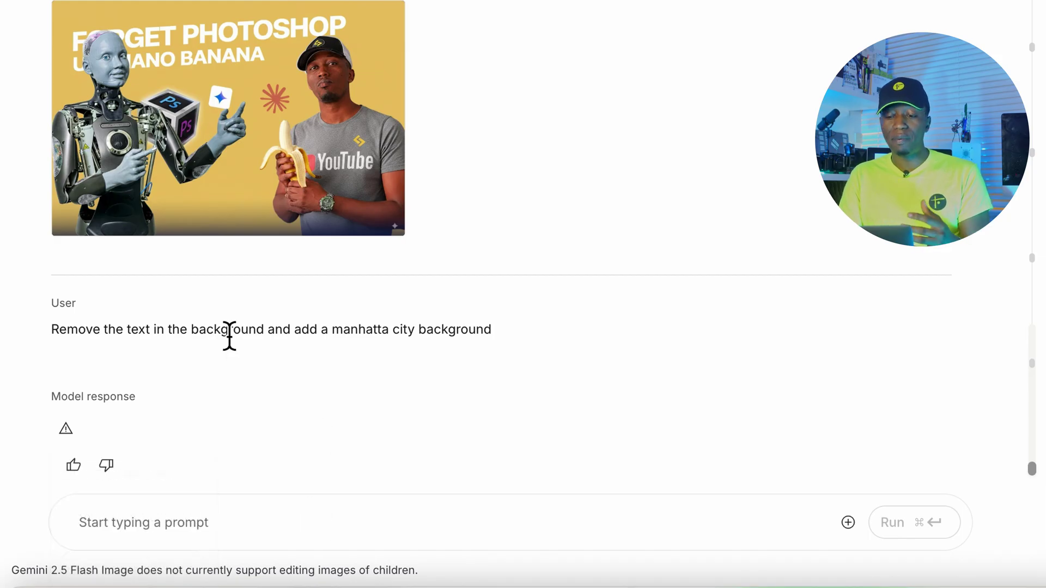
{"action": "double_click", "coordinate": [377, 335]}
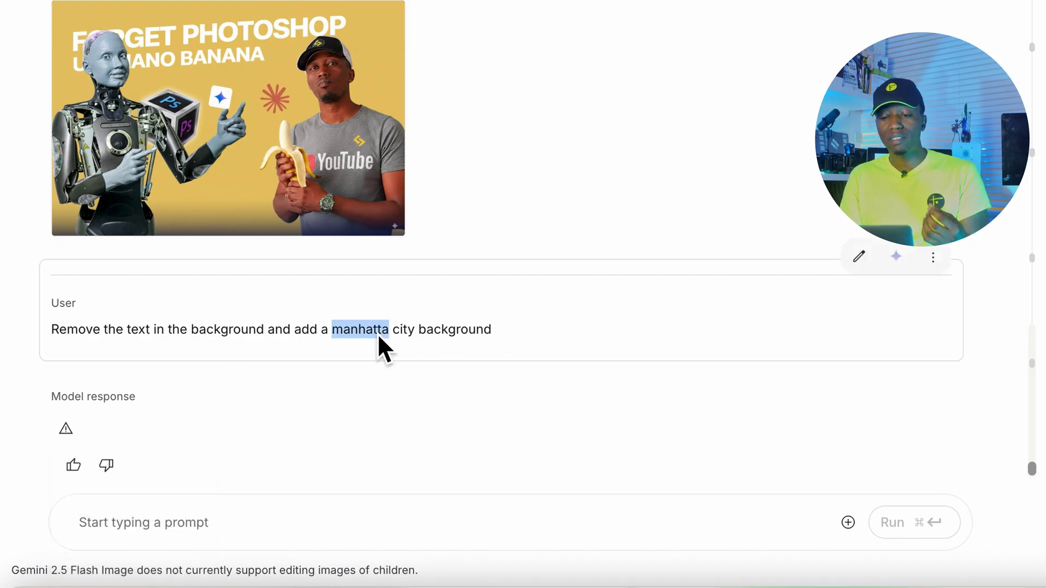
{"action": "left_click", "coordinate": [861, 256]}
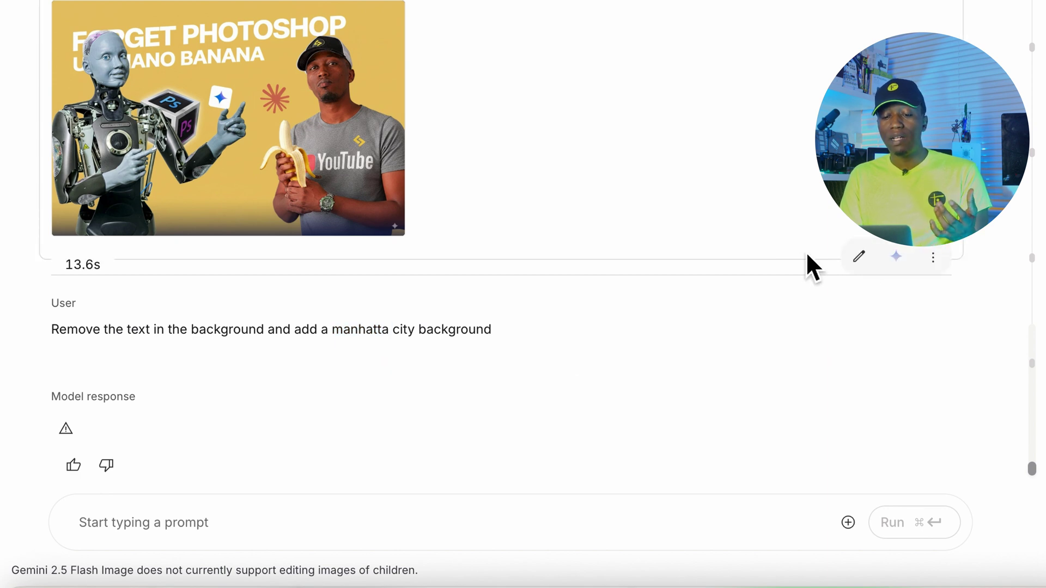
{"action": "key", "text": "BackSpace"}
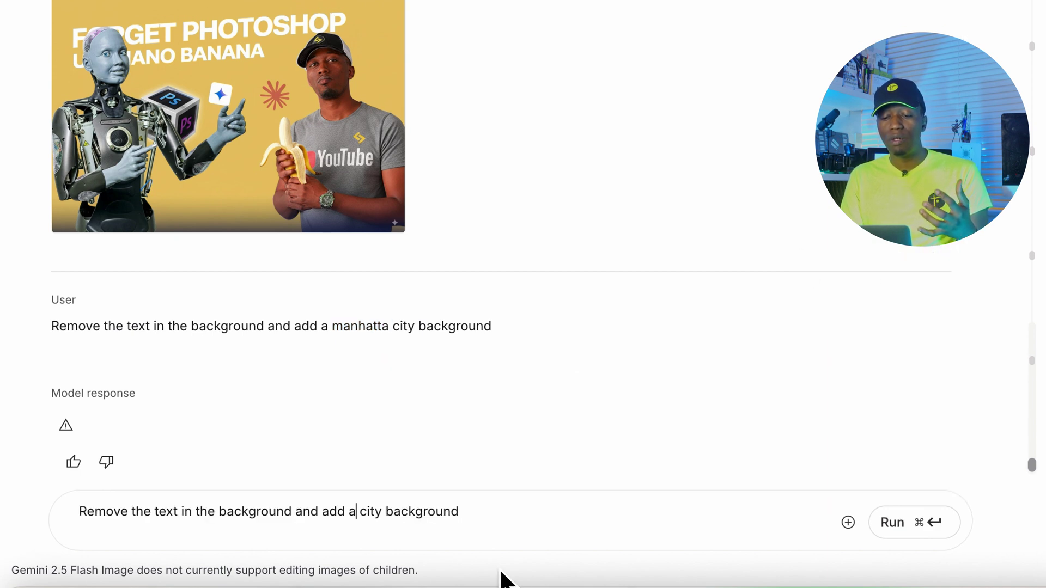
{"action": "left_click", "coordinate": [494, 526]}
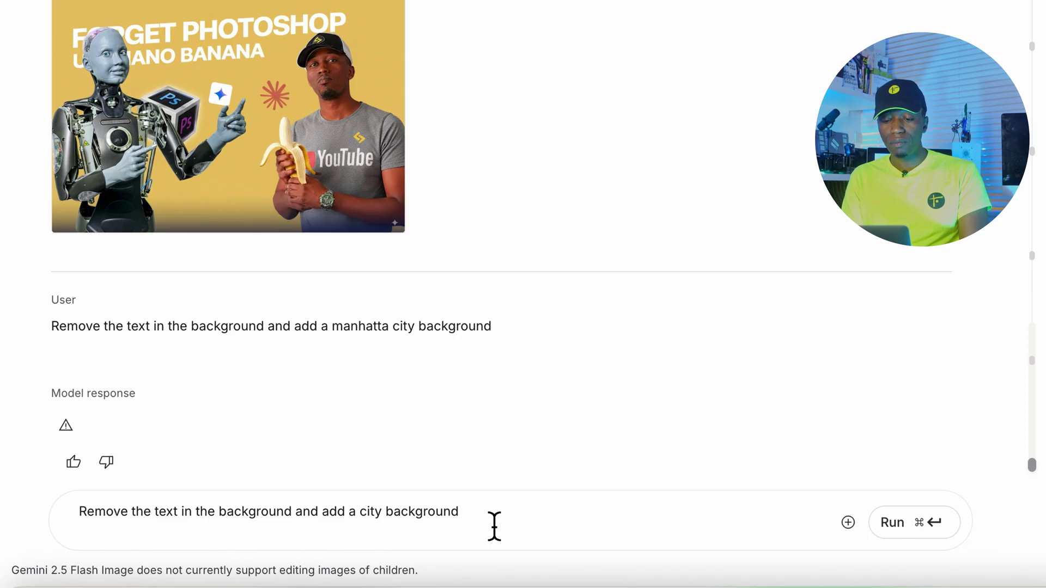
Run the revised request for a text-free thumbnail with a night city skyline and scroll to the result.
{"action": "left_click", "coordinate": [911, 524]}
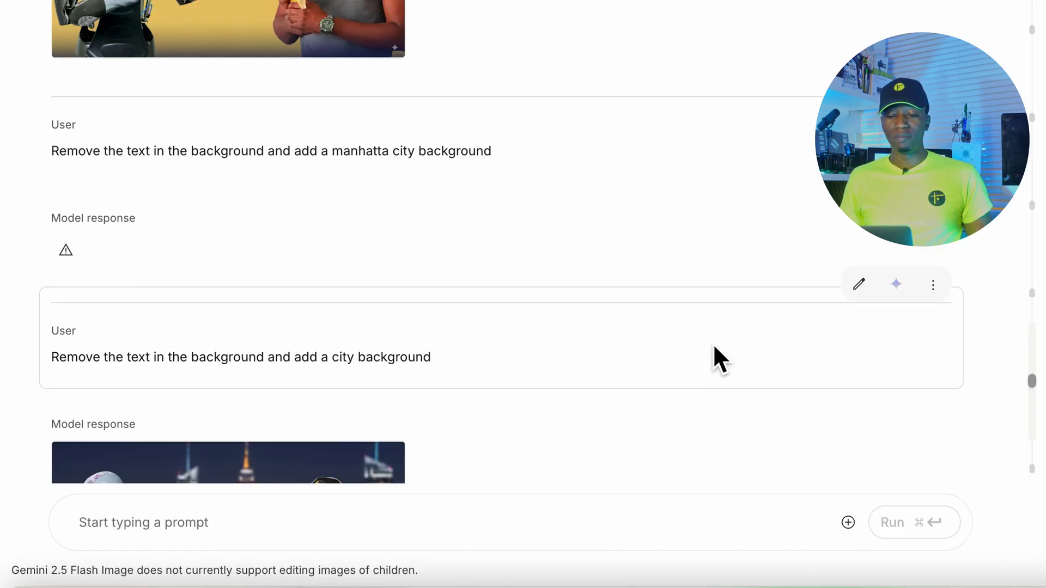
{"action": "scroll", "coordinate": [714, 343], "scroll_direction": "down", "scroll_amount": 5}
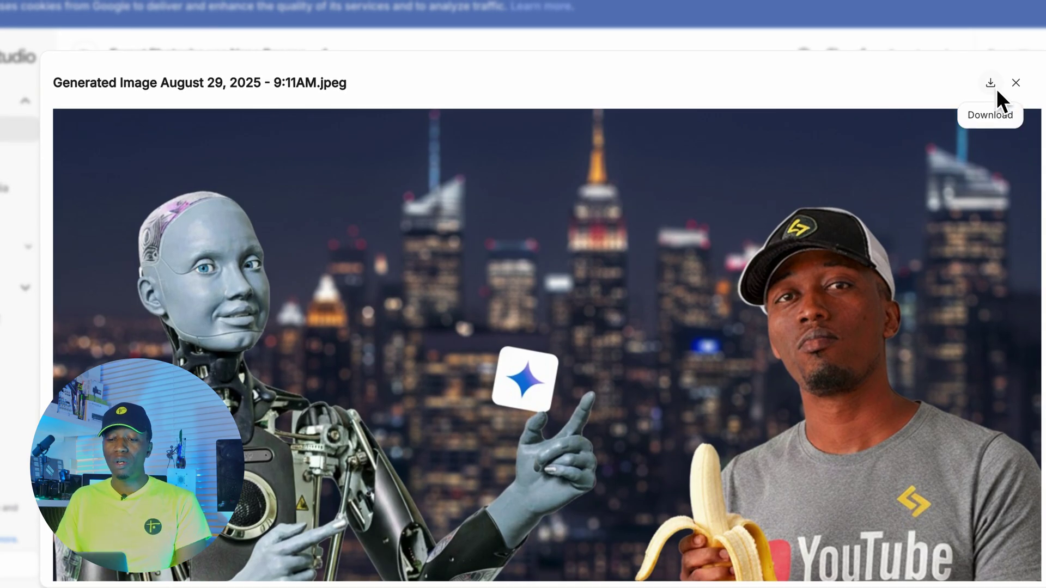
Download the full-size city-skyline thumbnail and show it in the Downloads folder.
{"action": "left_click", "coordinate": [994, 88]}
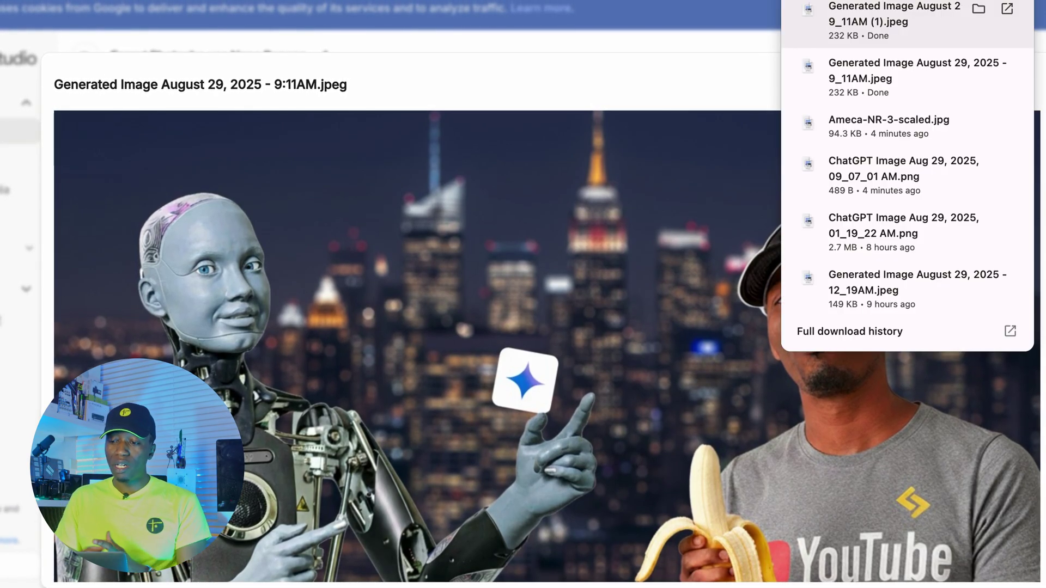
{"action": "left_click", "coordinate": [985, 11]}
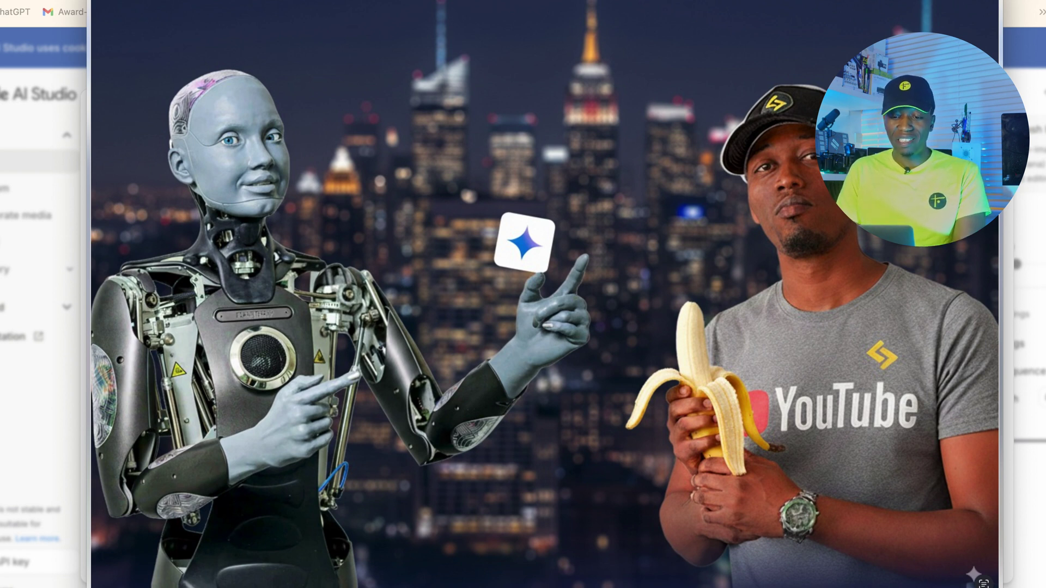
Write and submit a prompt for a more blurred background and lime neon banana light on the face.
{"action": "type", "text": "Make the background more"}
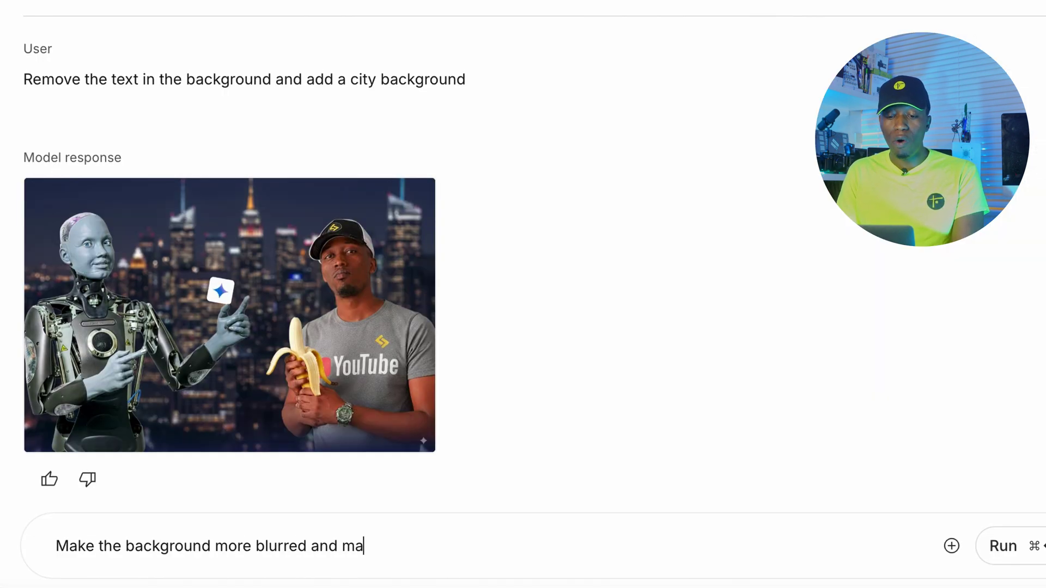
{"action": "type", "text": " blurred and give the banana neon light effecvt that reflects in the the face"}
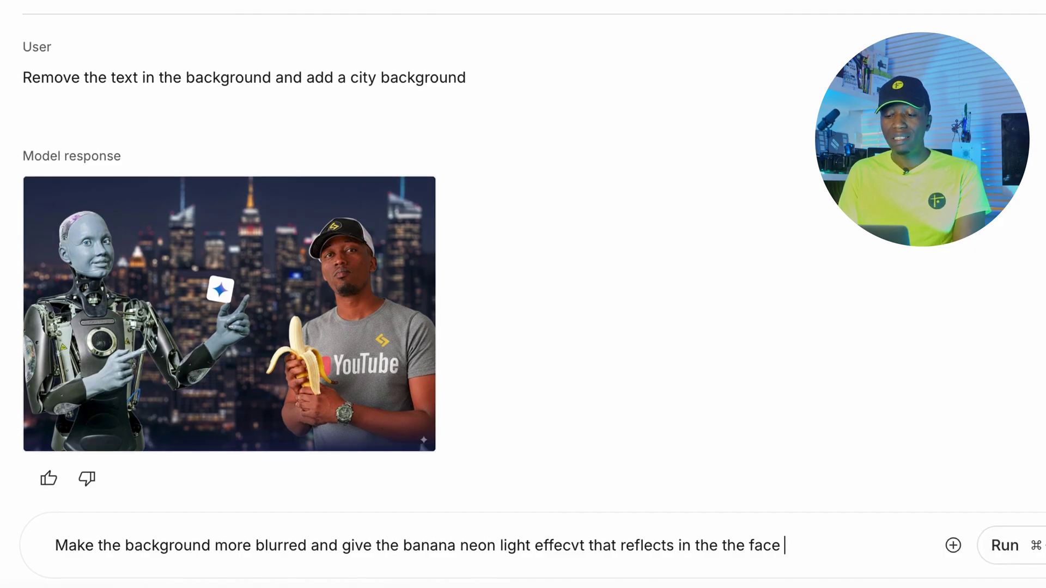
{"action": "left_click", "coordinate": [745, 545]}
{"action": "key", "text": "BackSpace"}
{"action": "key", "text": "BackSpace"}
{"action": "key", "text": "BackSpace"}
{"action": "type", "text": ". Ma"}
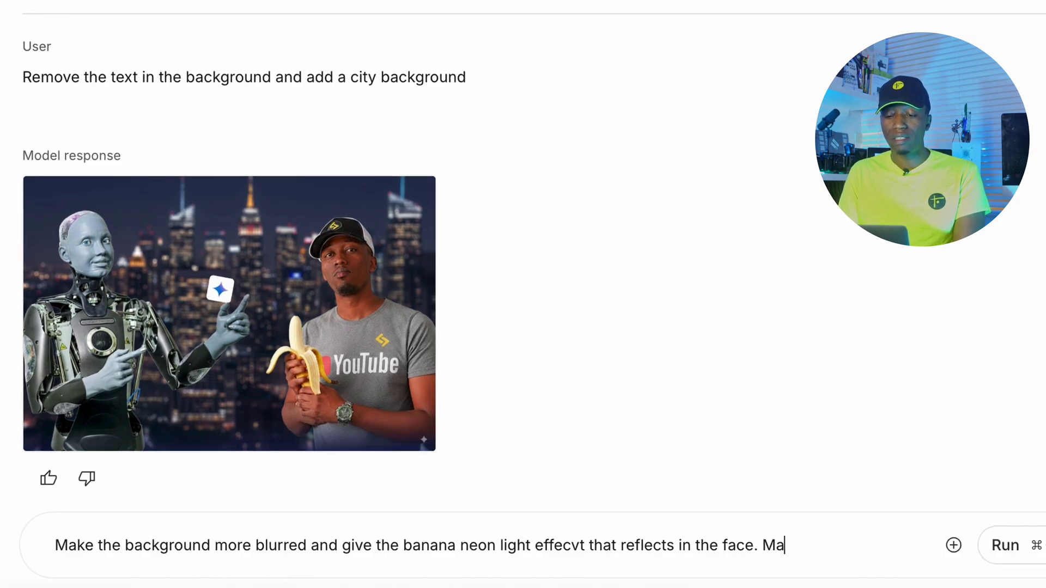
{"action": "key", "text": "BackSpace"}
{"action": "key", "text": "BackSpace"}
{"action": "type", "text": "ened"}
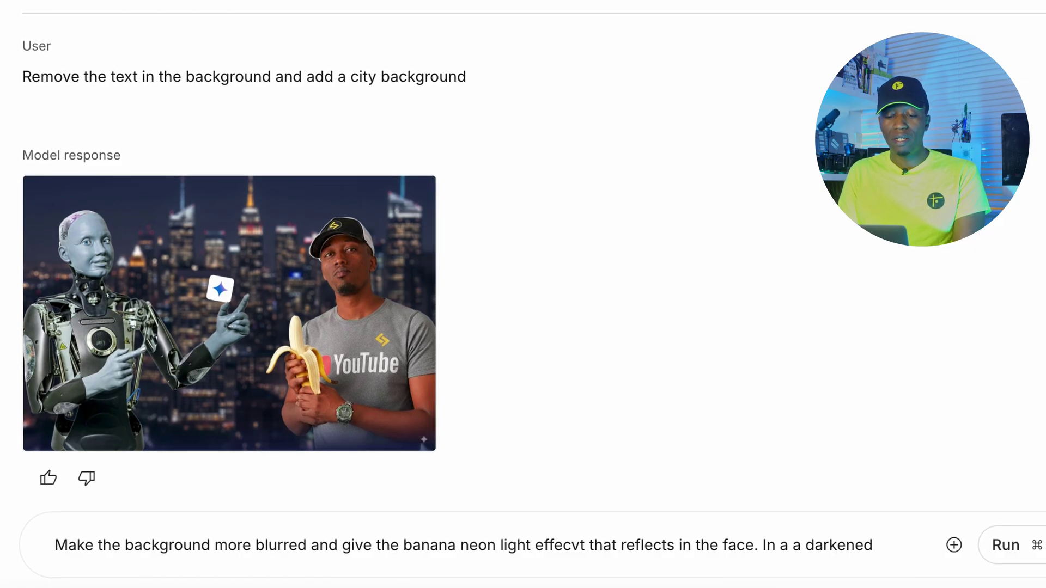
{"action": "type", "text": " foreground with lig"}
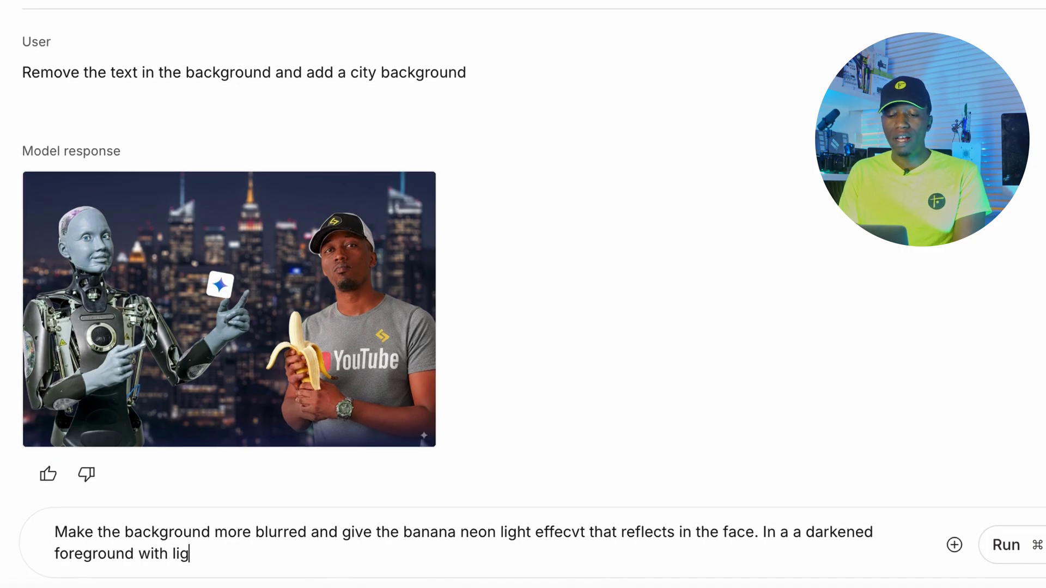
{"action": "type", "text": "ht effect th"}
{"action": "type", "text": "e subject"}
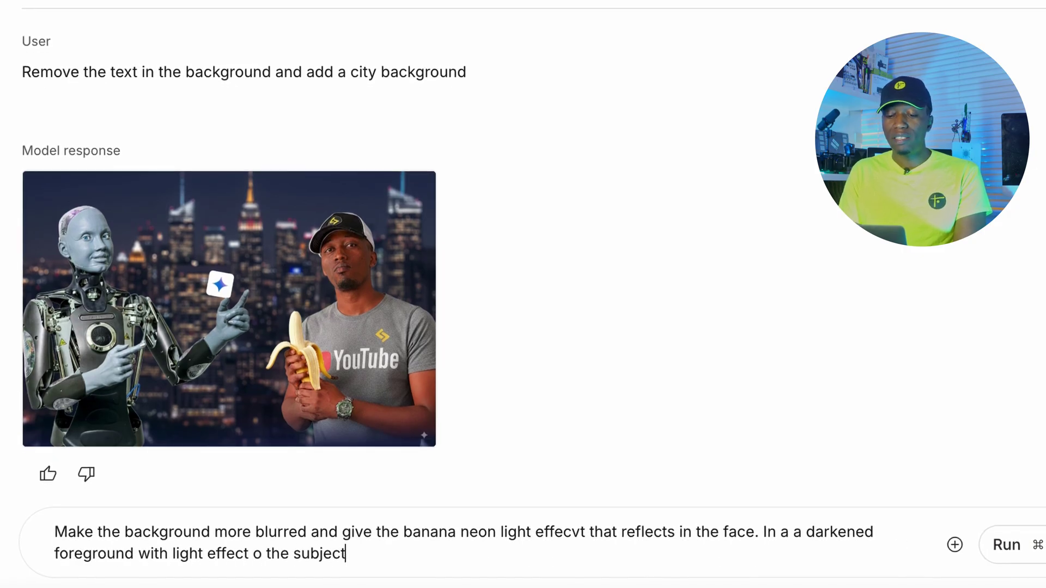
{"action": "type", "text": ". Lime is the color of the "}
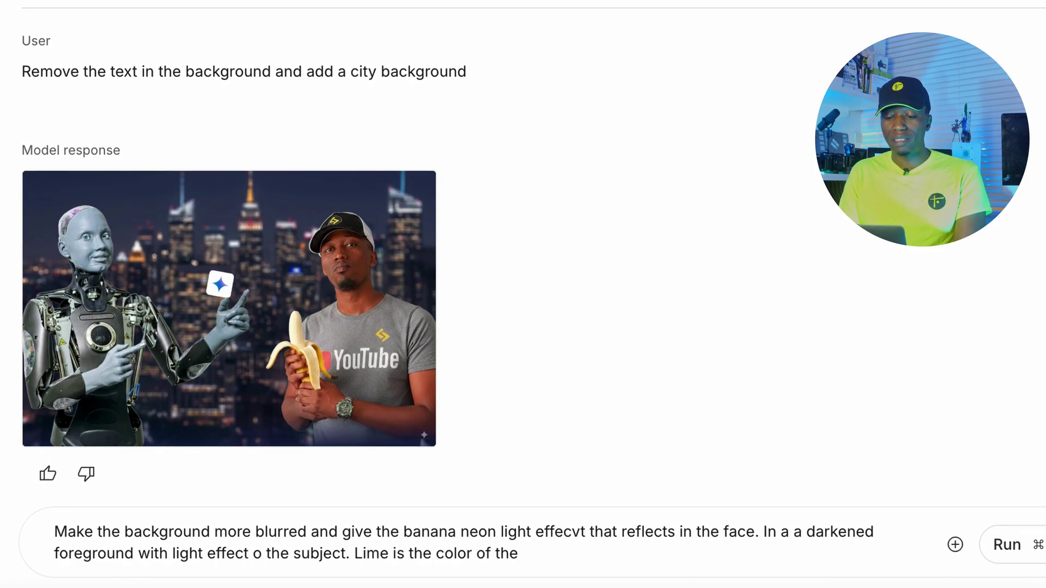
{"action": "type", "text": "Ligh"}
{"action": "key", "text": "Return"}
{"action": "key", "text": "ctrl+Return"}
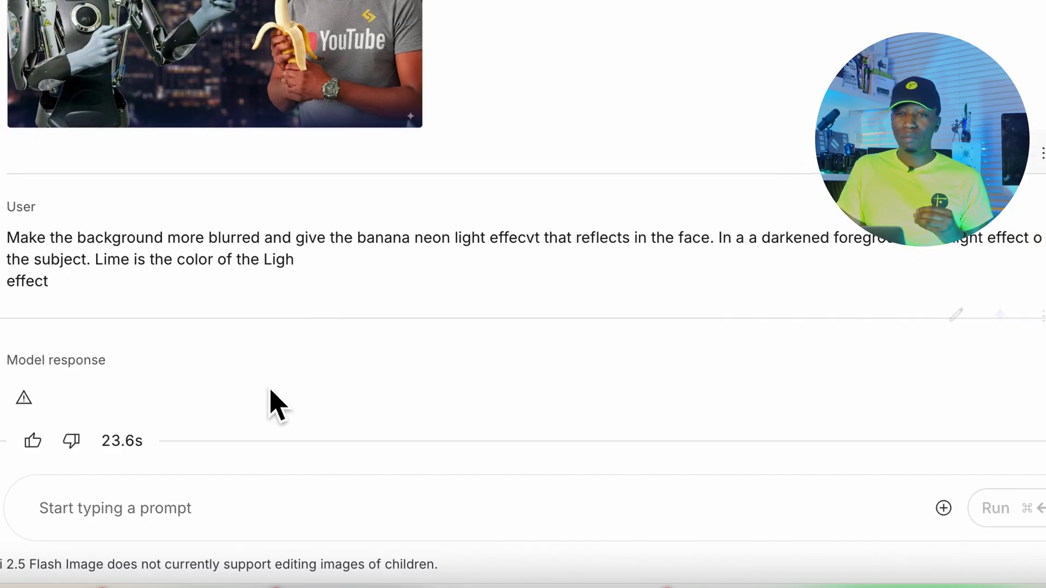
Check the Content blocked notice and open the safety settings, all filters showing Off.
{"action": "left_click", "coordinate": [23, 408]}
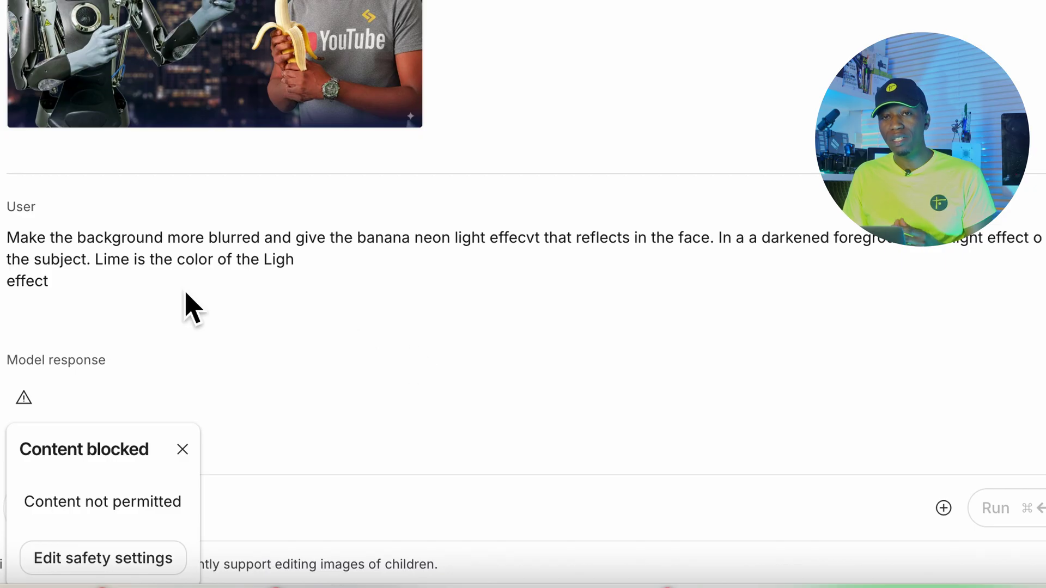
{"action": "left_click", "coordinate": [14, 249]}
{"action": "mouse_move", "coordinate": [12, 240]}
{"action": "left_mouse_down"}
{"action": "mouse_move", "coordinate": [56, 292]}
{"action": "mouse_move", "coordinate": [66, 283]}
{"action": "left_mouse_up"}
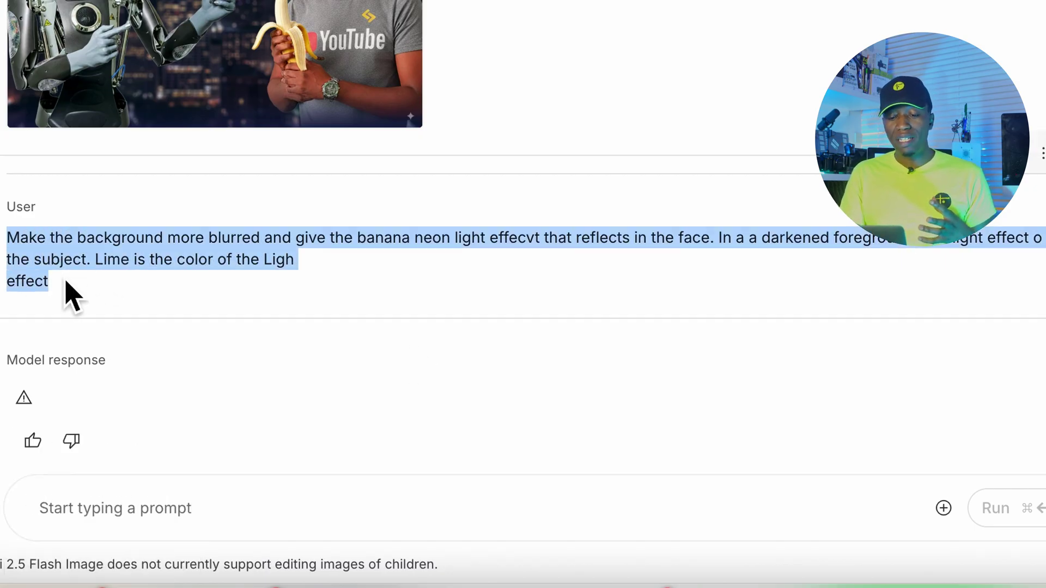
{"action": "left_click", "coordinate": [25, 400]}
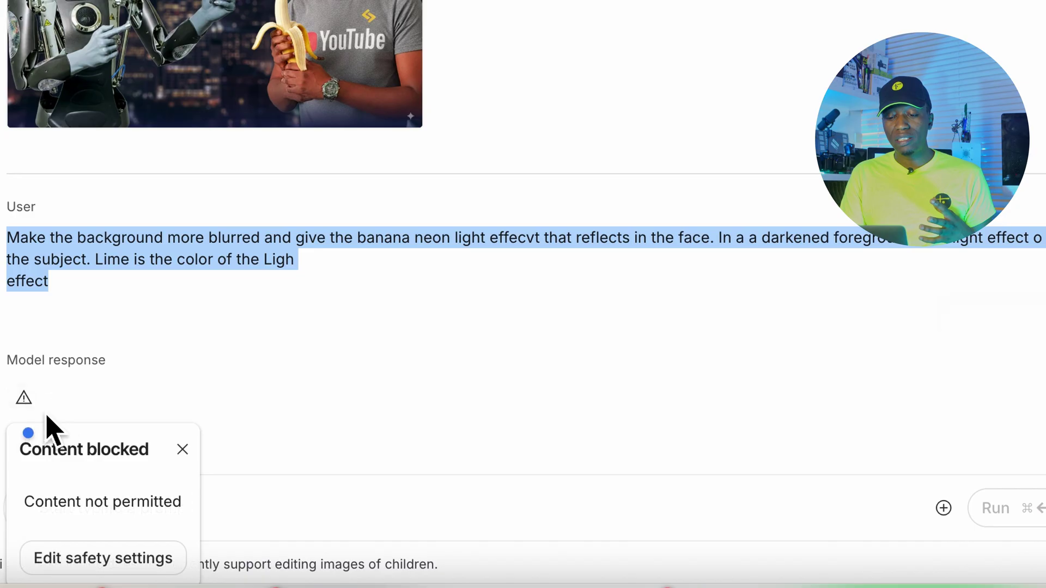
{"action": "left_click", "coordinate": [82, 561]}
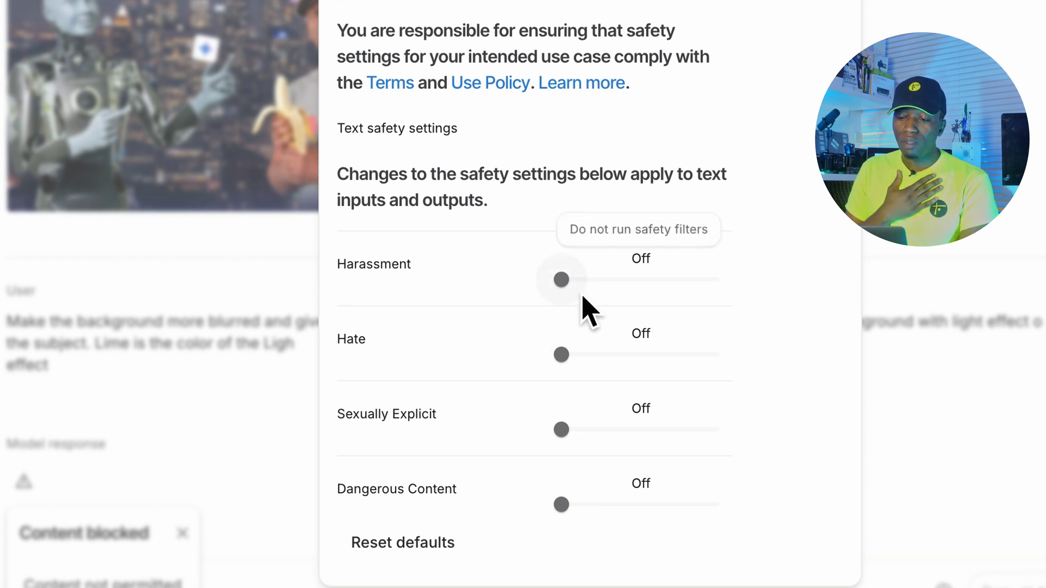
Set Harassment and Hate to Block few and raise Sexually Explicit above Off.
{"action": "mouse_move", "coordinate": [579, 294]}
{"action": "left_mouse_down"}
{"action": "mouse_move", "coordinate": [697, 305]}
{"action": "mouse_move", "coordinate": [627, 287]}
{"action": "left_mouse_up"}
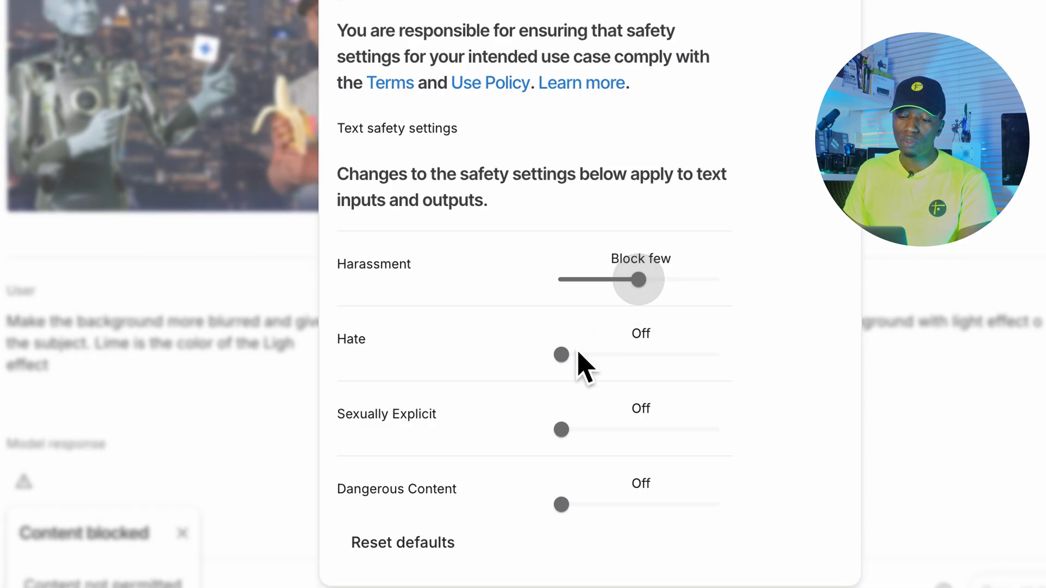
{"action": "left_click_drag", "start_coordinate": [571, 354], "coordinate": [647, 361]}
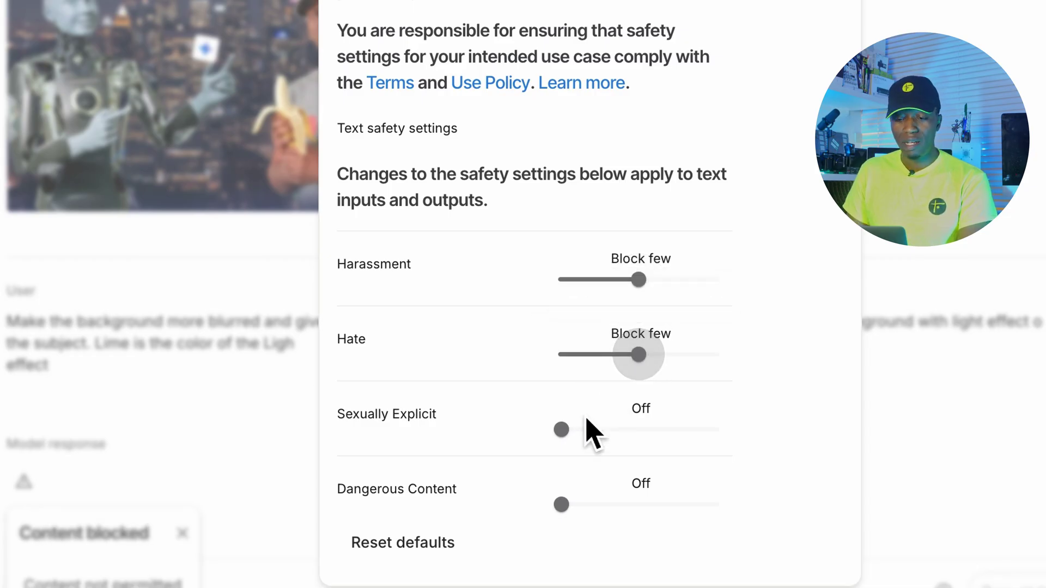
{"action": "left_click_drag", "start_coordinate": [569, 430], "coordinate": [651, 438]}
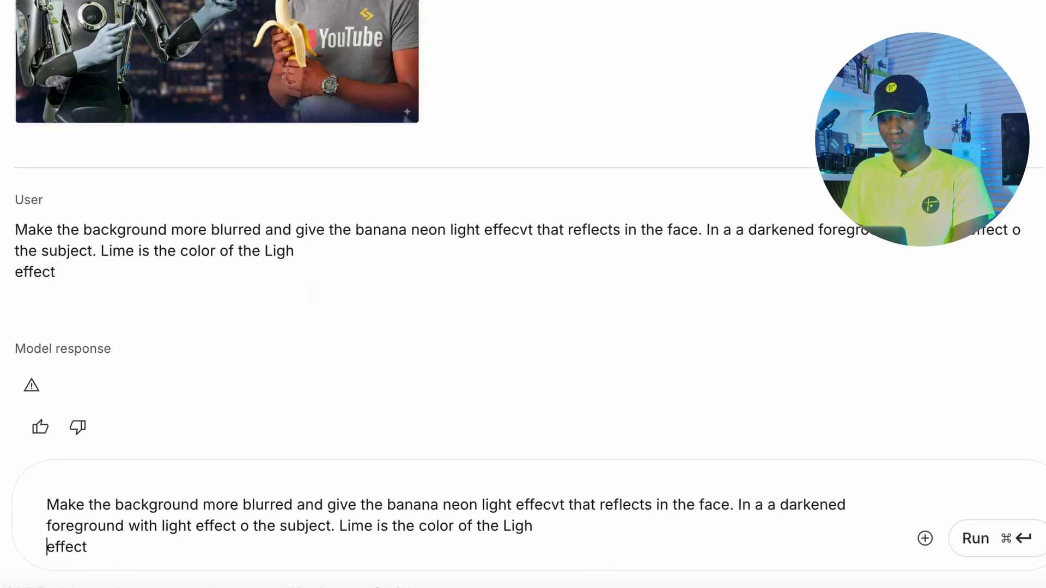
Correct 'Ligh effect' to 'Light effect' in the prompt and rerun the lime neon banana request.
{"action": "key", "text": "BackSpace"}
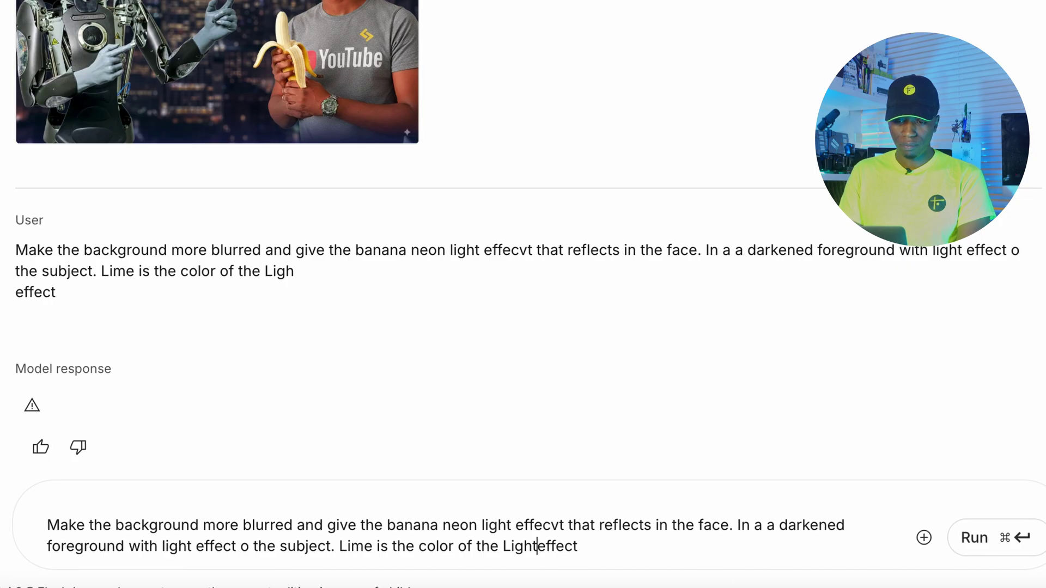
{"action": "type", "text": "t"}
{"action": "key", "text": "End"}
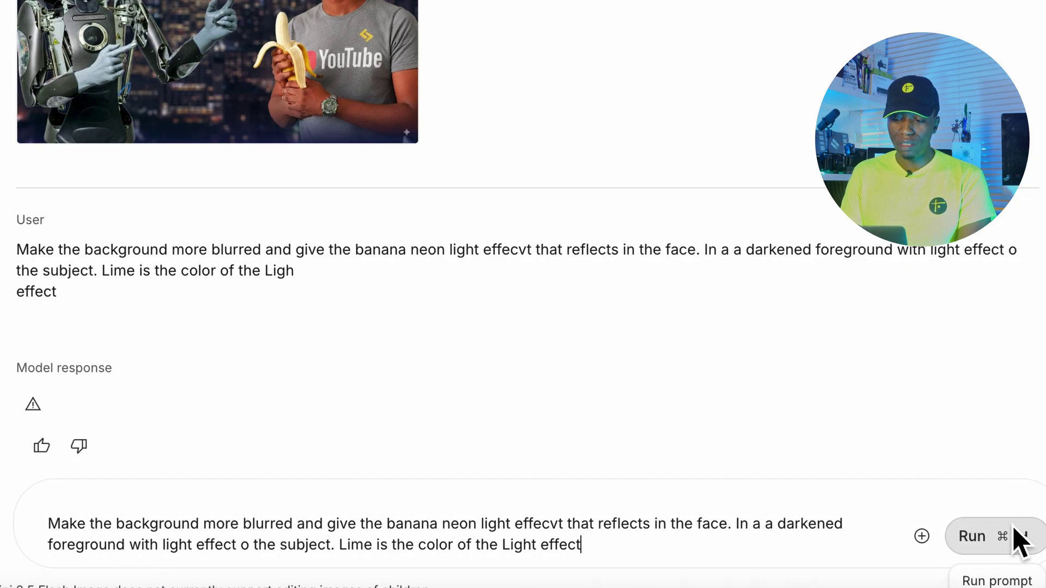
{"action": "left_click", "coordinate": [1017, 539]}
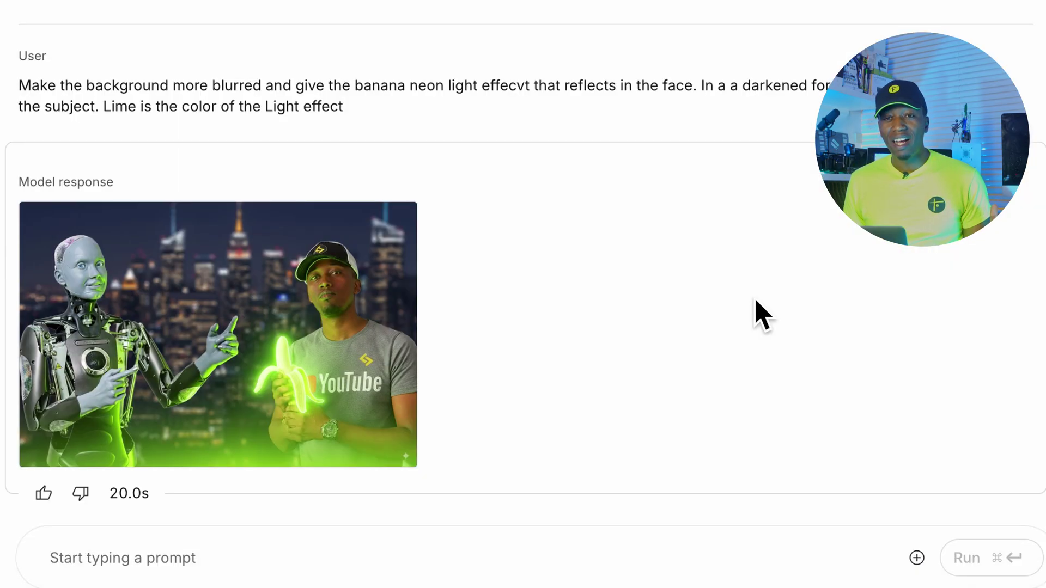
{"action": "scroll", "coordinate": [757, 313], "scroll_direction": "up", "scroll_amount": 3}
{"action": "scroll", "coordinate": [757, 314], "scroll_direction": "down", "scroll_amount": 3}
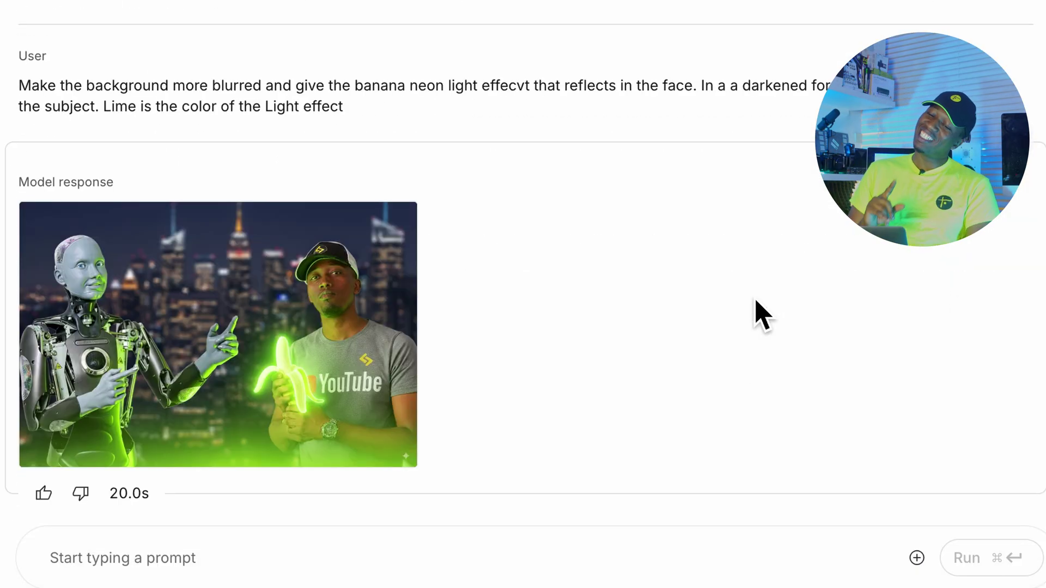
{"action": "scroll", "coordinate": [757, 314], "scroll_direction": "up", "scroll_amount": 7}
{"action": "scroll", "coordinate": [757, 313], "scroll_direction": "up", "scroll_amount": 5}
{"action": "scroll", "coordinate": [757, 313], "scroll_direction": "up", "scroll_amount": 5}
{"action": "scroll", "coordinate": [757, 314], "scroll_direction": "up", "scroll_amount": 5}
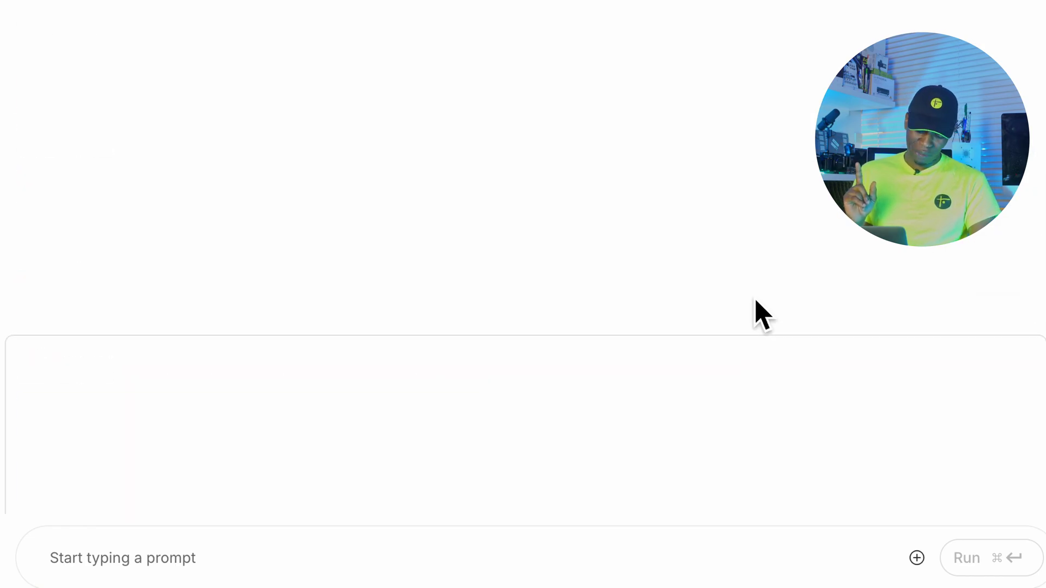
{"action": "scroll", "coordinate": [757, 313], "scroll_direction": "up", "scroll_amount": 2}
{"action": "scroll", "coordinate": [757, 313], "scroll_direction": "down", "scroll_amount": 5}
{"action": "scroll", "coordinate": [757, 313], "scroll_direction": "down", "scroll_amount": 5}
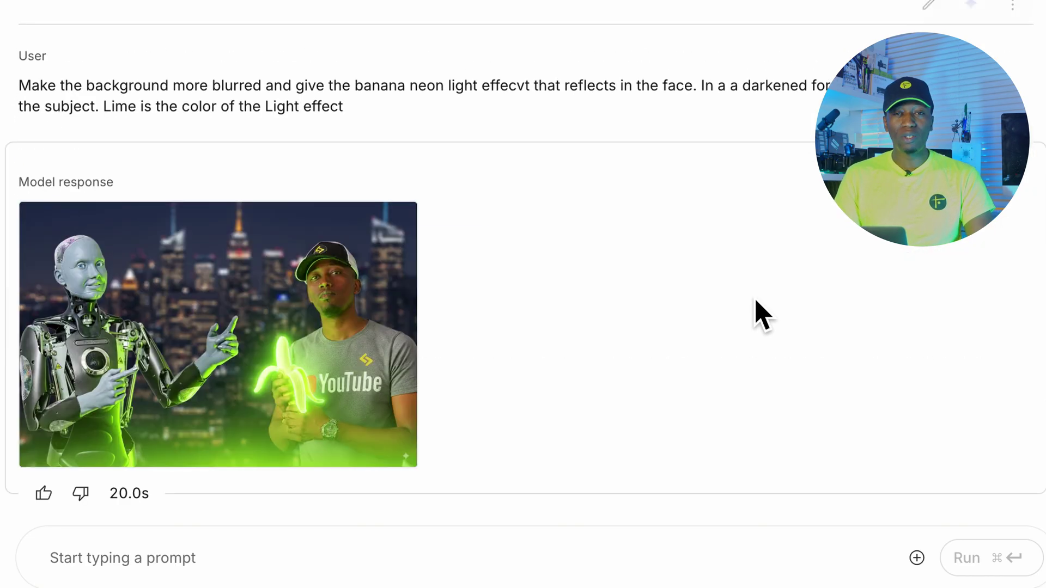
Request white 'NANO BANANA' text centred in the image, NANO above BANANA.
{"action": "left_click", "coordinate": [145, 559]}
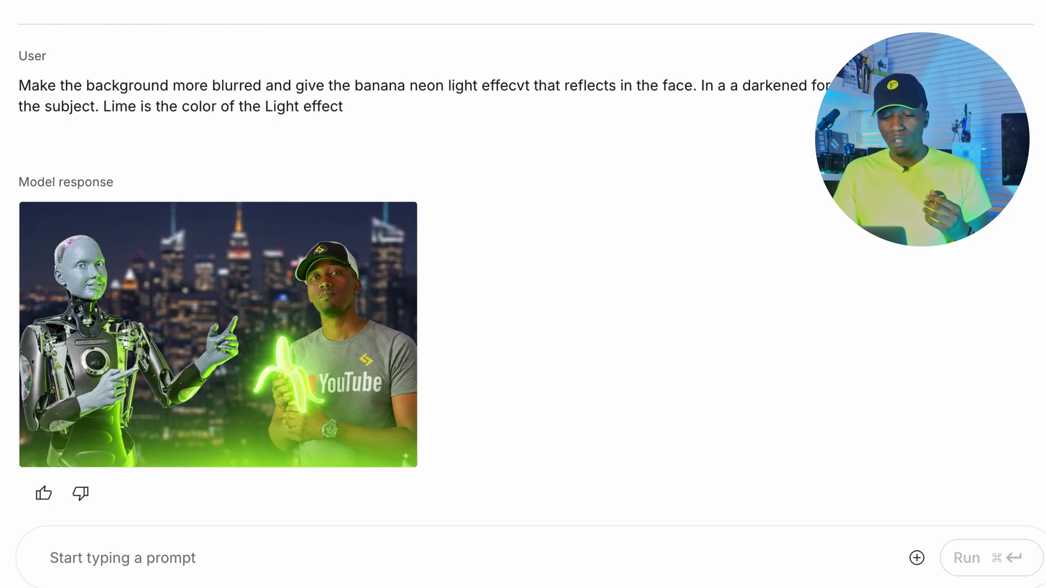
{"action": "type", "text": "Add A"}
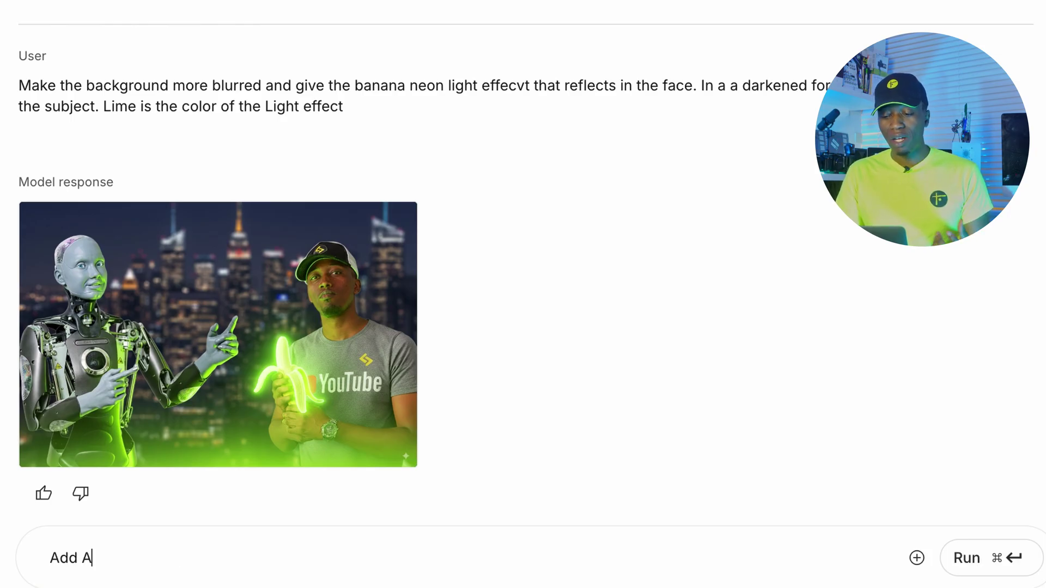
{"action": "type", "text": "NO"}
{"action": "key", "text": "BackSpace"}
{"action": "key", "text": "BackSpace"}
{"action": "key", "text": "BackSpace"}
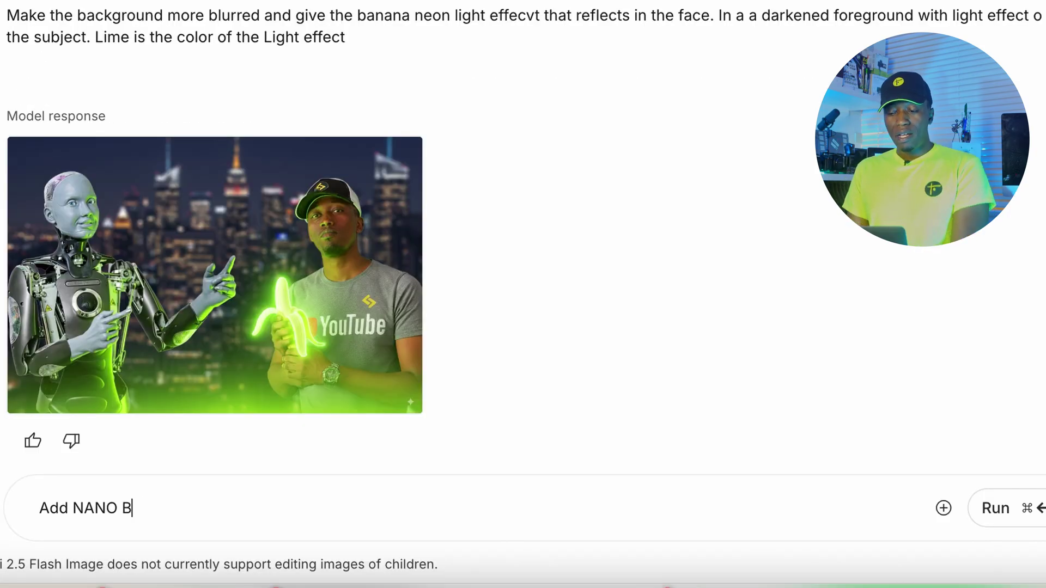
{"action": "type", "text": "ANANA Text in the middle in two lines"}
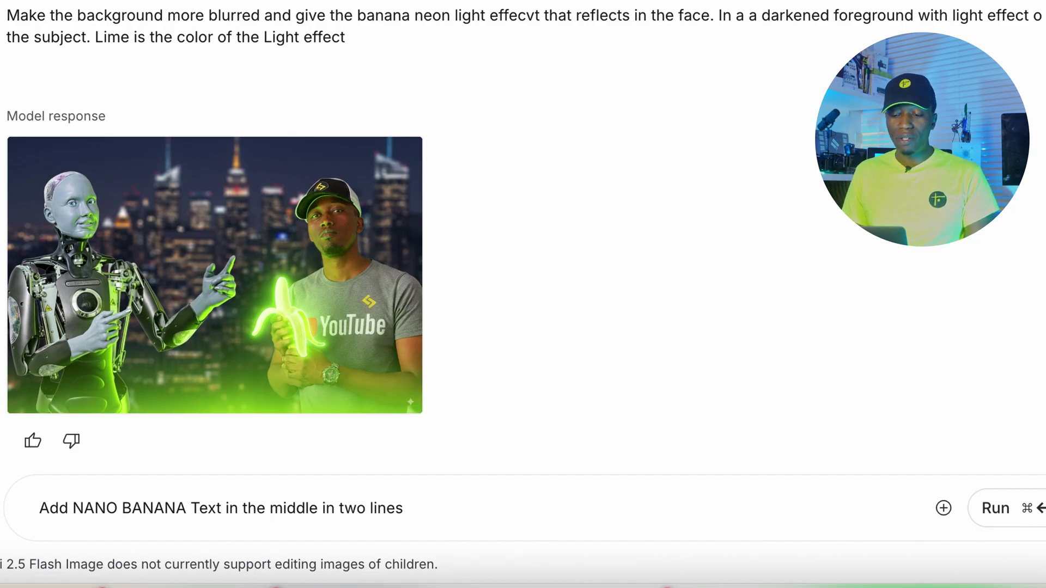
{"action": "type", "text": " NANO above"}
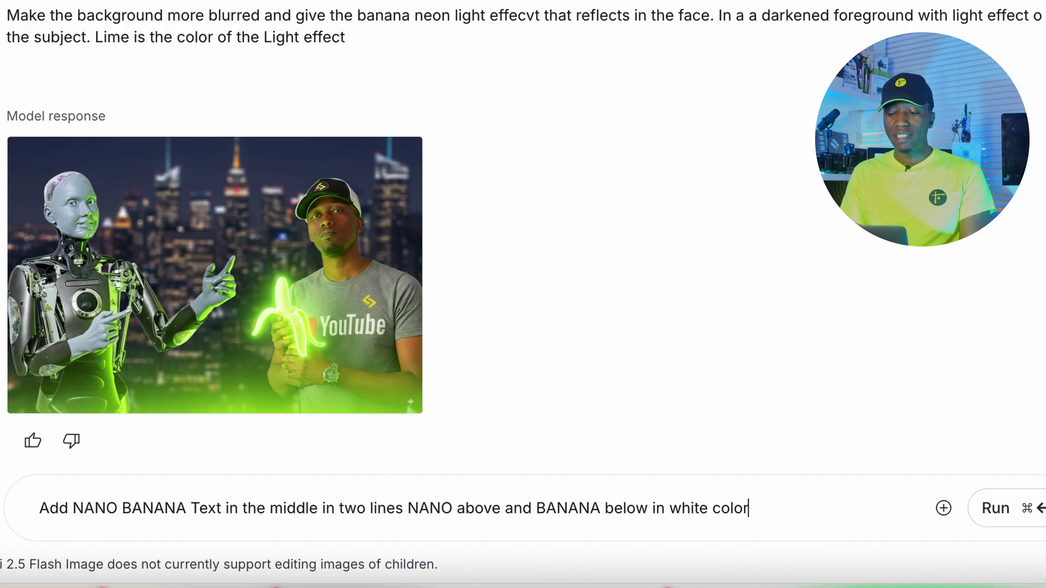
{"action": "key", "text": "ctrl+Return"}
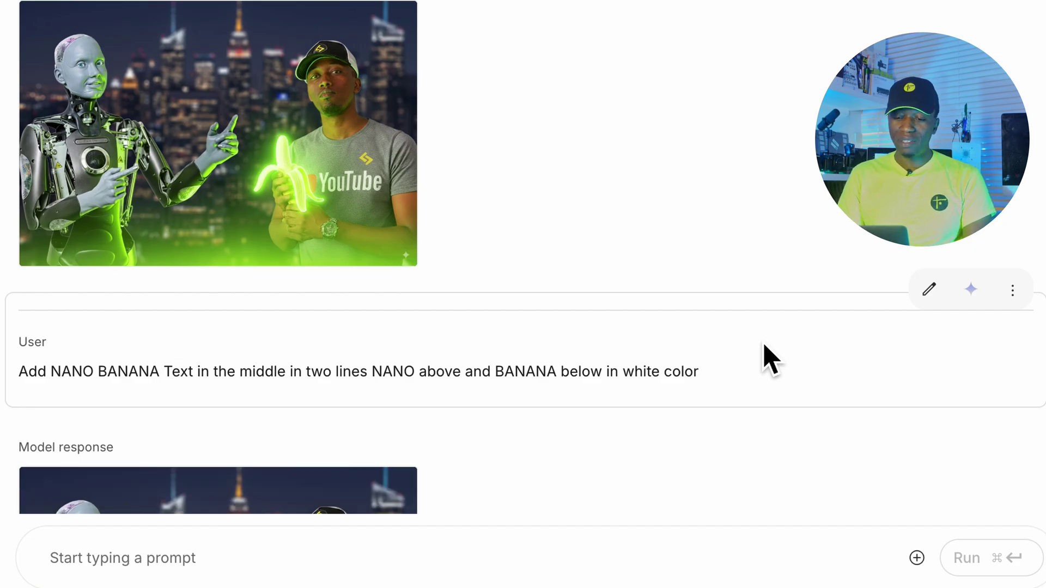
Scroll through the response to review the thumbnail with white NANO BANANA text.
{"action": "scroll", "coordinate": [765, 352], "scroll_direction": "down", "scroll_amount": 1}
{"action": "scroll", "coordinate": [765, 354], "scroll_direction": "down", "scroll_amount": 4}
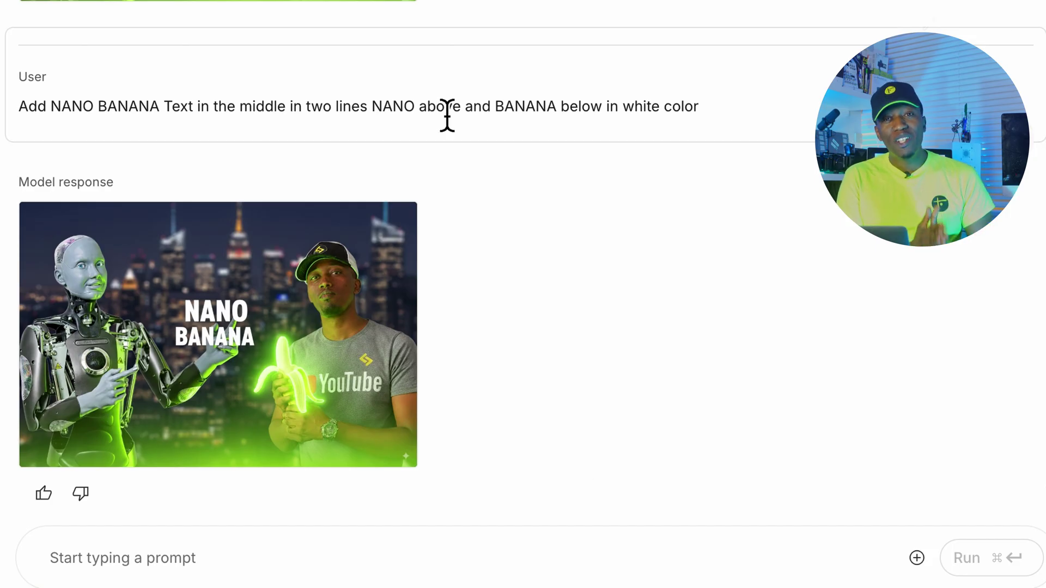
{"action": "scroll", "coordinate": [446, 114], "scroll_direction": "up", "scroll_amount": 2}
{"action": "scroll", "coordinate": [446, 115], "scroll_direction": "up", "scroll_amount": 3}
{"action": "scroll", "coordinate": [437, 330], "scroll_direction": "up", "scroll_amount": 1}
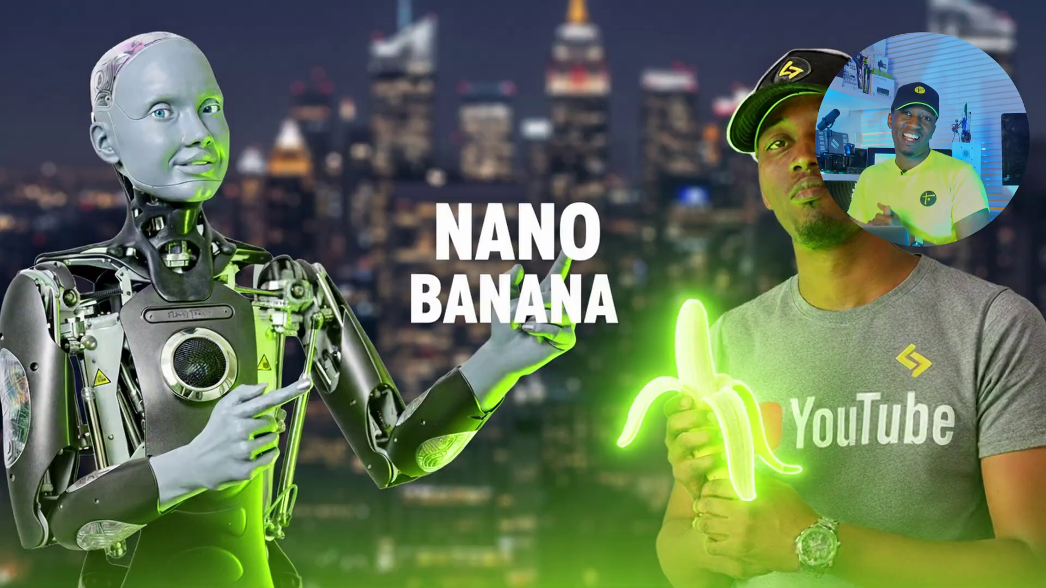